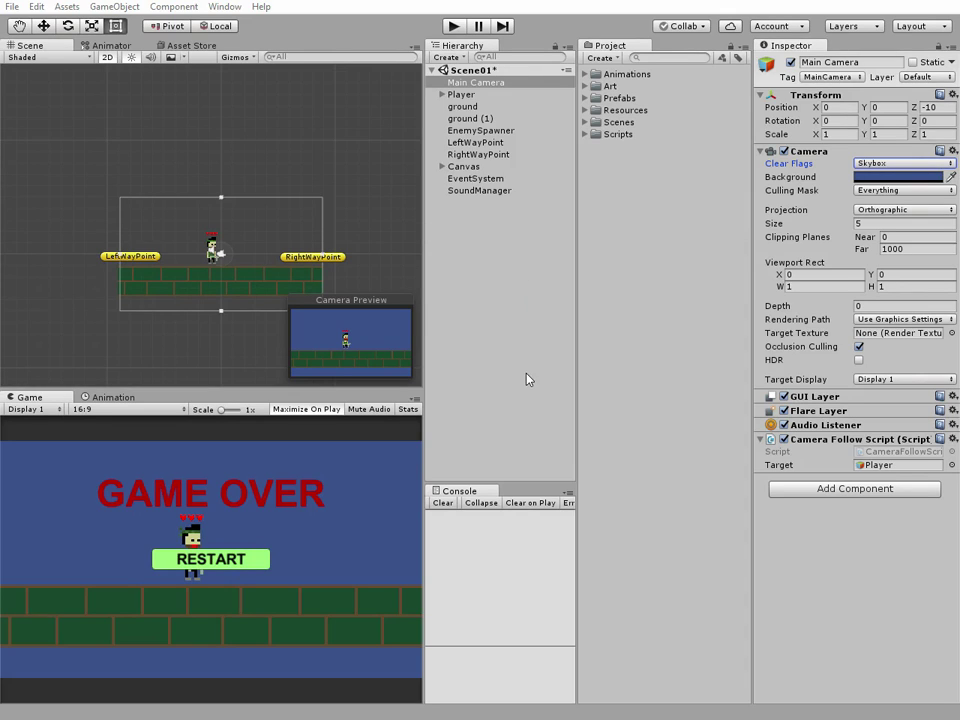
- Expand the Art folder to list the character, ground and tree1–tree6 sprites
{"action": "left_click", "coordinate": [585, 86]}
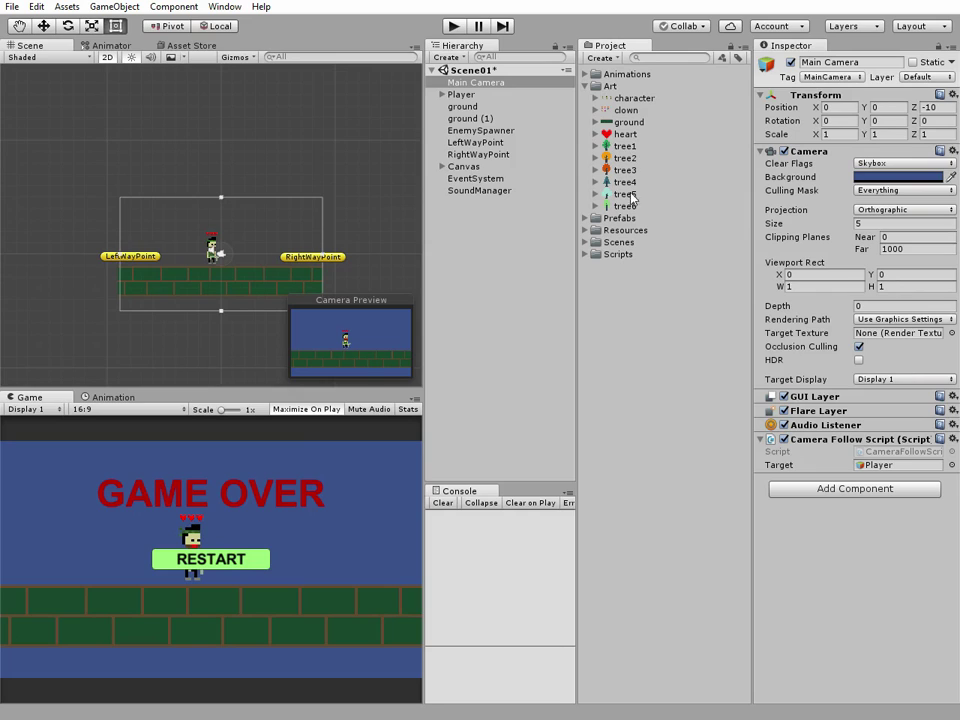
- Drag tree1, tree2 and tree3 into the Scene view, spaced from left to right
{"action": "left_click", "coordinate": [626, 146]}
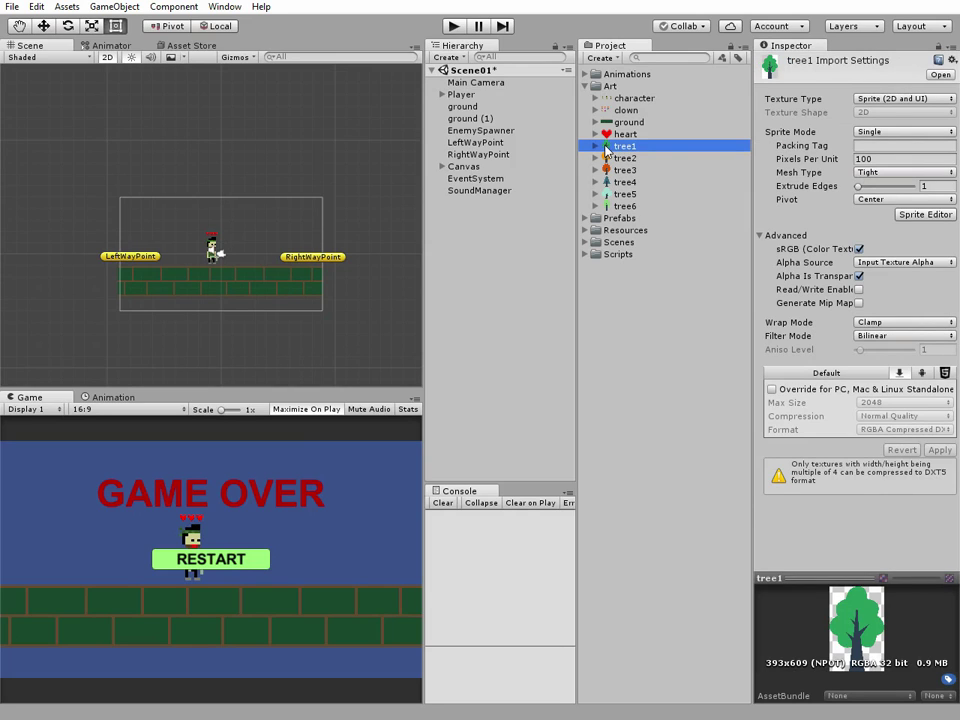
{"action": "left_click_drag", "start_coordinate": [607, 148], "coordinate": [165, 243]}
{"action": "left_click_drag", "start_coordinate": [625, 158], "coordinate": [217, 249]}
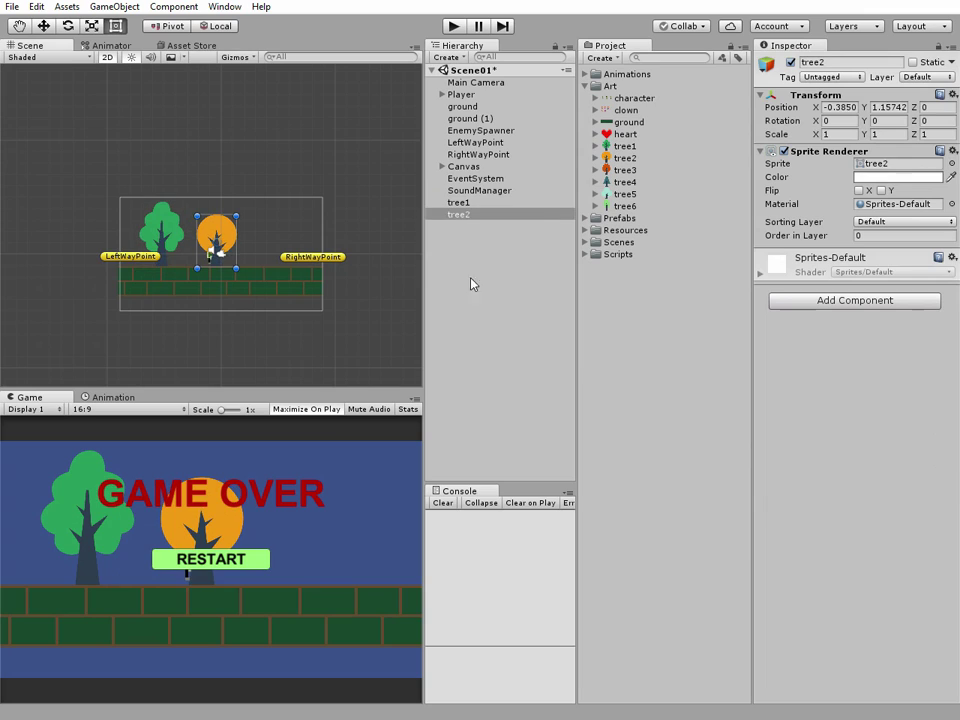
{"action": "left_click_drag", "start_coordinate": [603, 170], "coordinate": [281, 246]}
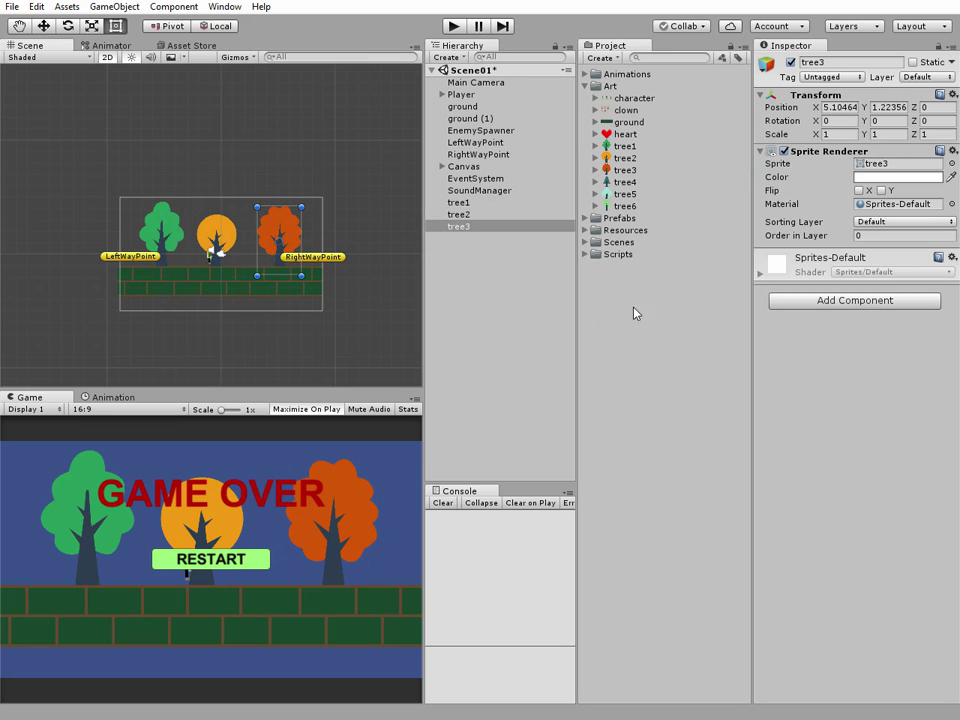
- Create an empty GameObject and name it ForegroundTrees
{"action": "left_click", "coordinate": [460, 204]}
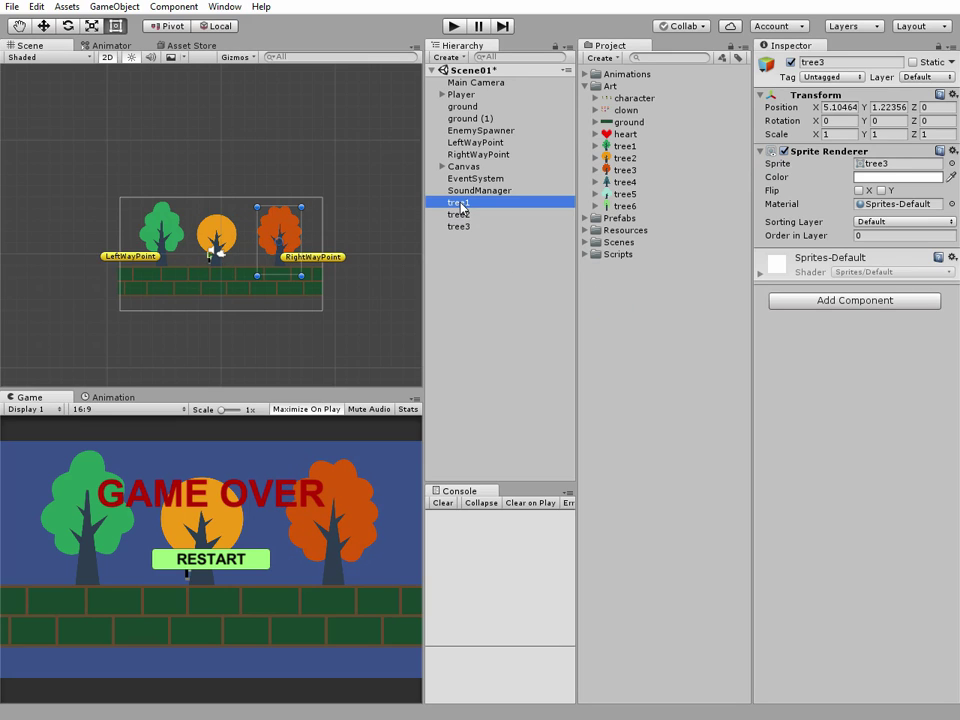
{"action": "left_click", "coordinate": [458, 59]}
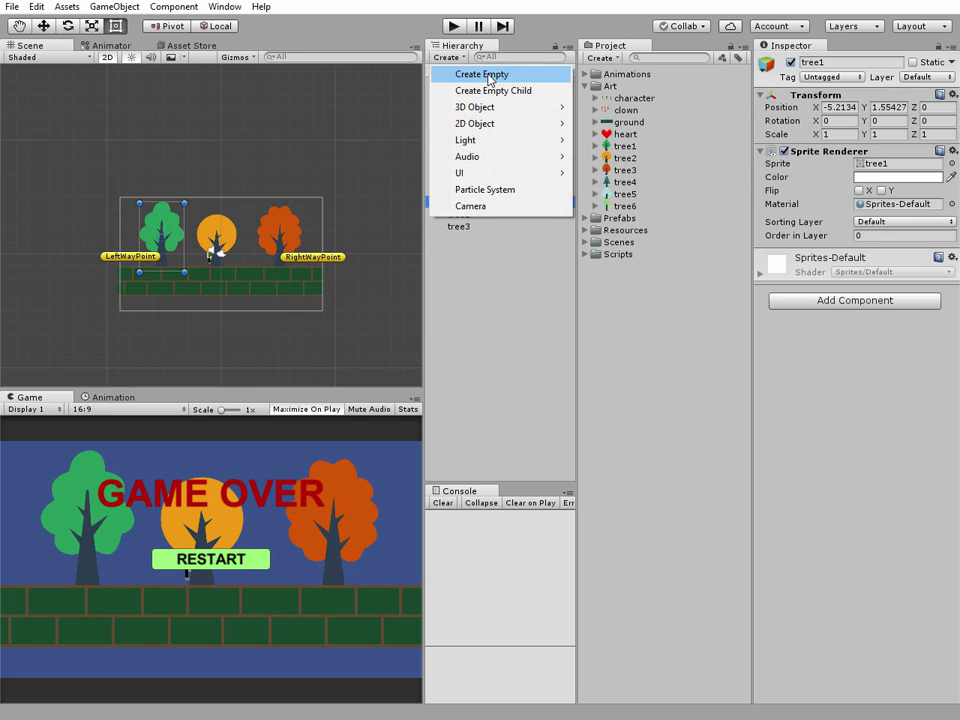
{"action": "left_click", "coordinate": [489, 76]}
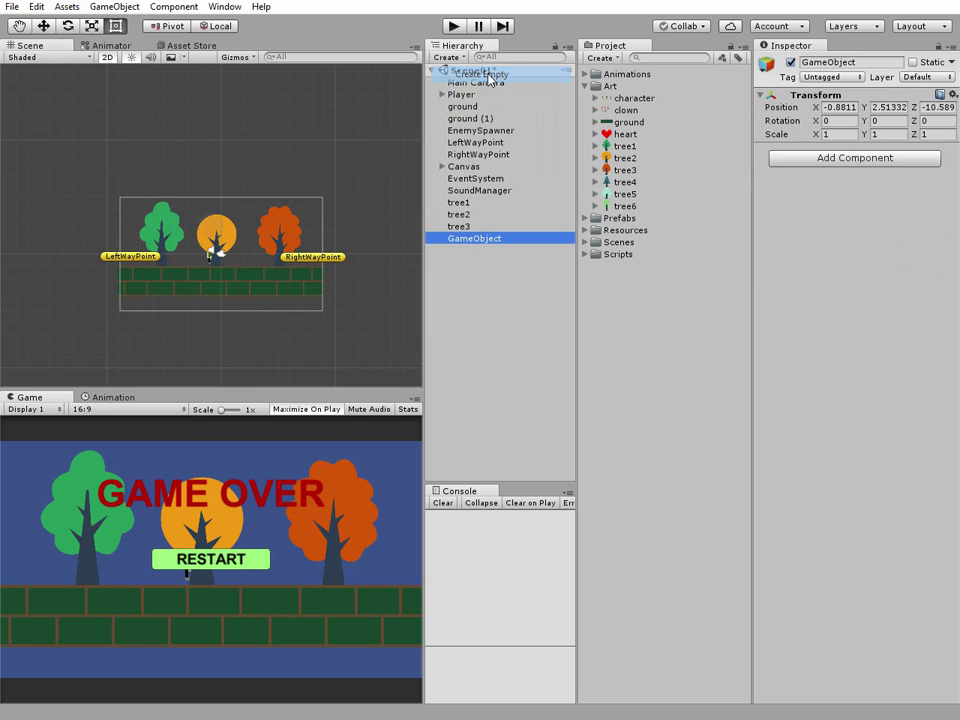
{"action": "left_click", "coordinate": [475, 239]}
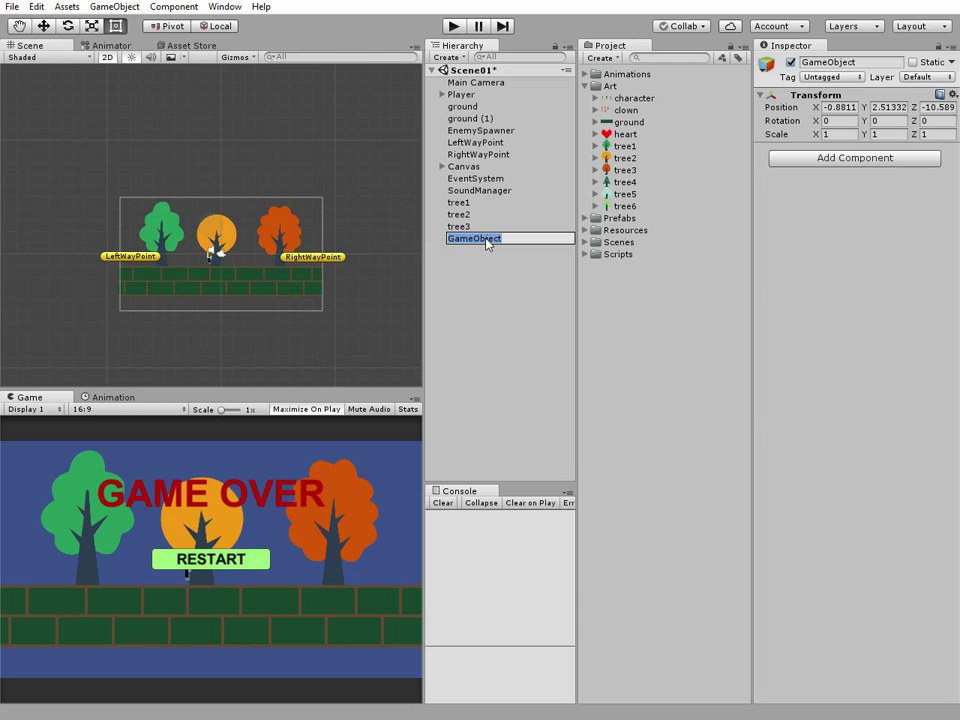
{"action": "type", "text": "ForegroundTrees"}
{"action": "key", "text": "Return"}
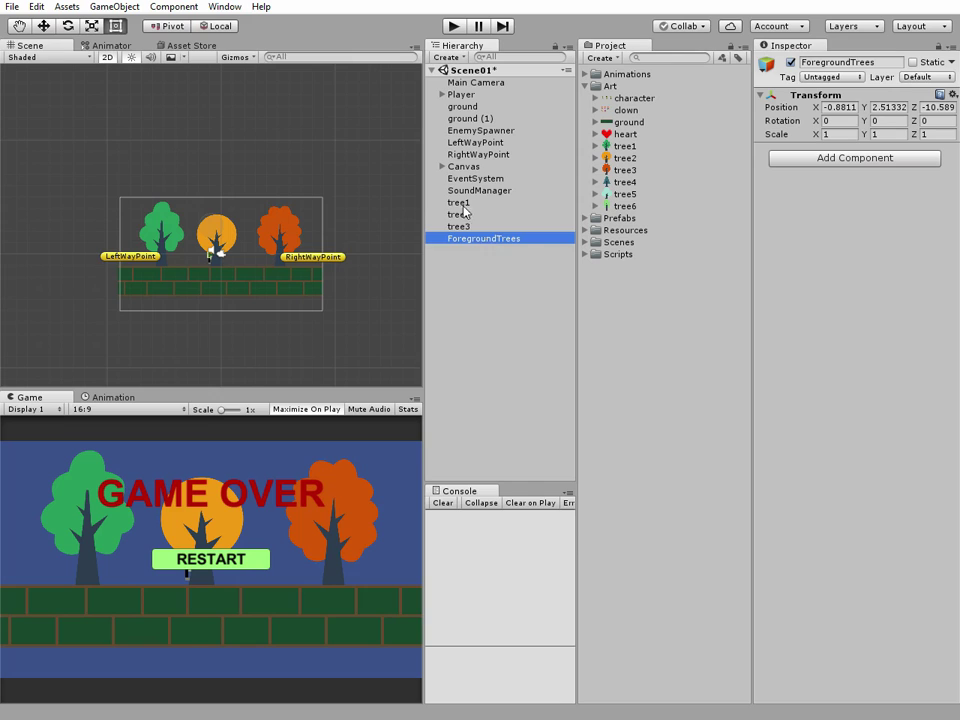
- Parent tree1 through tree3 under ForegroundTrees and collapse the group
{"action": "left_click", "coordinate": [458, 202]}
{"action": "left_click", "coordinate": [461, 227], "text": "shift"}
{"action": "left_click_drag", "start_coordinate": [461, 227], "coordinate": [471, 243]}
{"action": "left_click", "coordinate": [442, 202]}
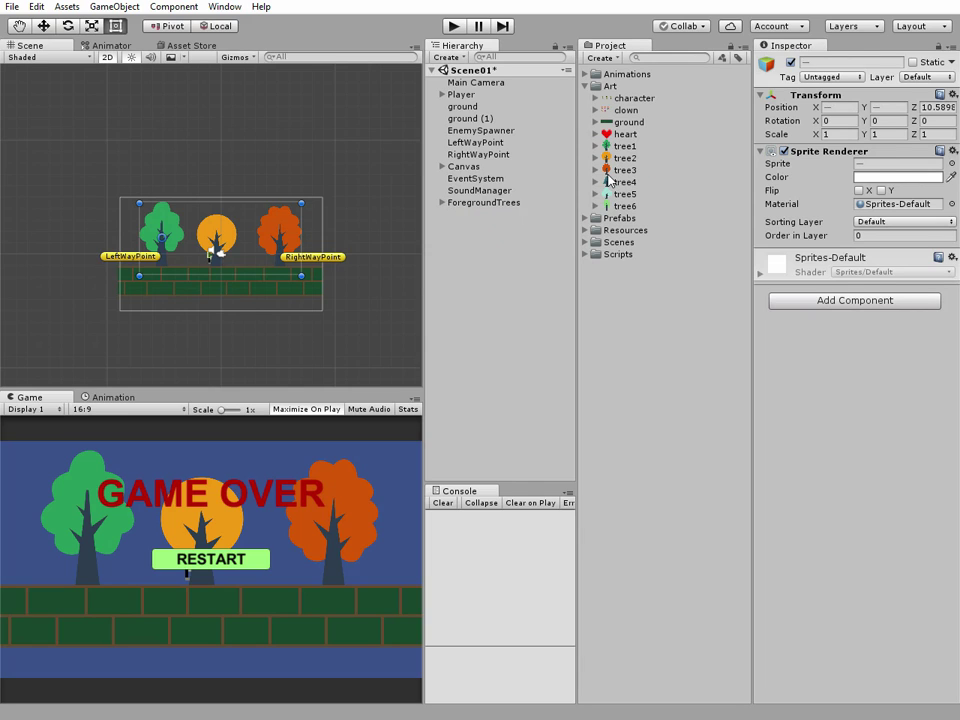
- Drag tree4, tree5 and tree6 into the Scene view among the first trees
{"action": "left_click_drag", "start_coordinate": [607, 177], "coordinate": [178, 241]}
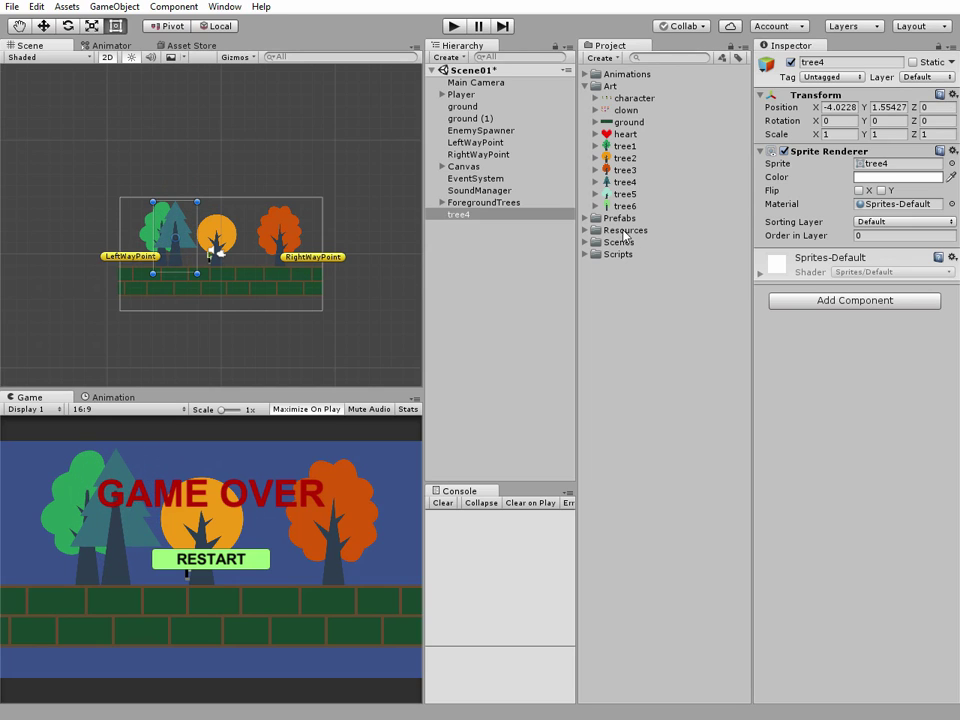
{"action": "left_click_drag", "start_coordinate": [625, 194], "coordinate": [240, 256]}
{"action": "left_click_drag", "start_coordinate": [625, 206], "coordinate": [292, 246]}
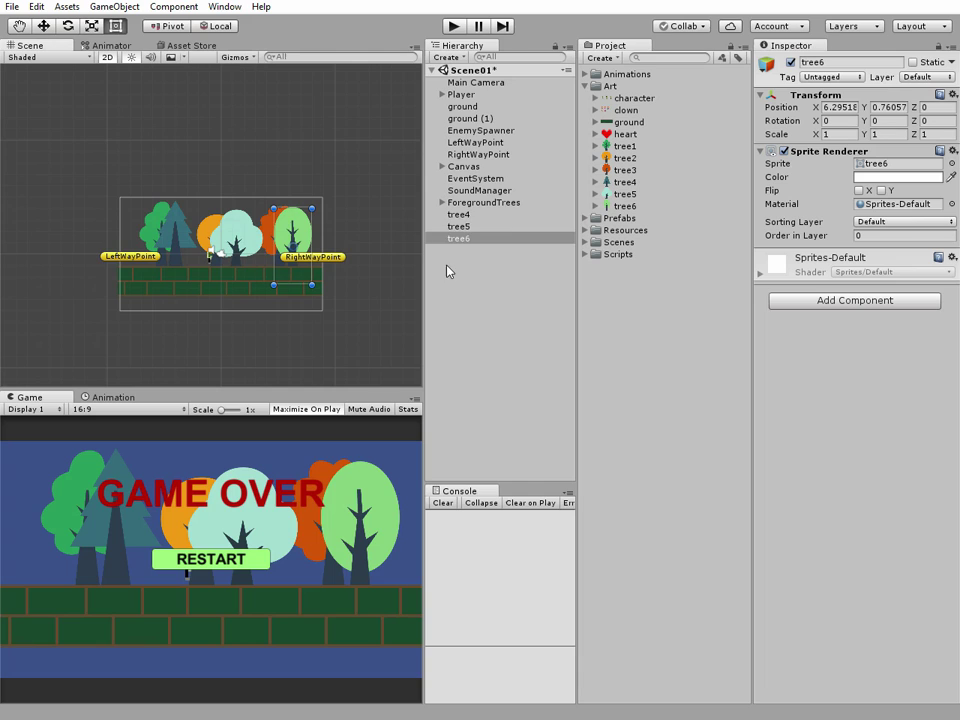
- Create an empty GameObject and name it BackgroundTrees
{"action": "left_click", "coordinate": [460, 215]}
{"action": "left_click", "coordinate": [458, 238], "text": "shift"}
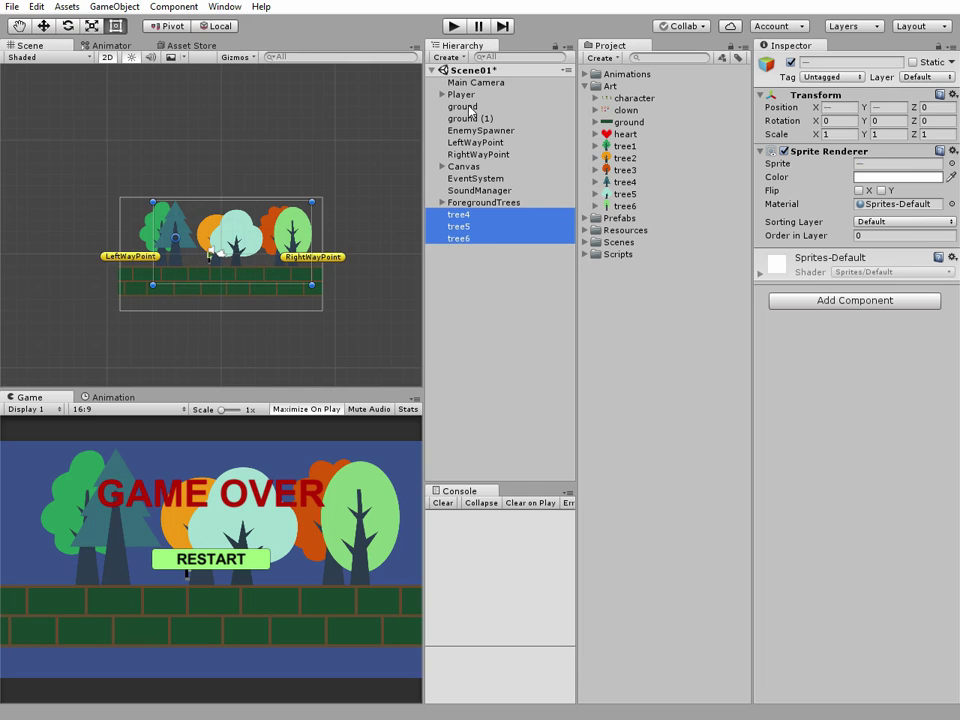
{"action": "left_click", "coordinate": [446, 57]}
{"action": "left_click", "coordinate": [478, 71]}
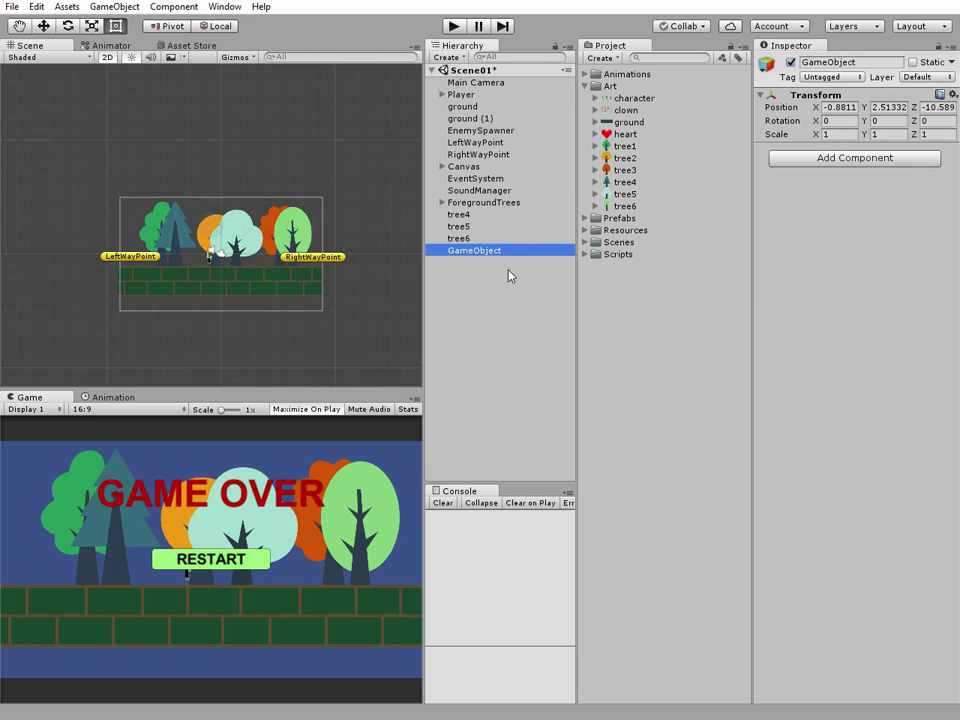
{"action": "left_click", "coordinate": [478, 251]}
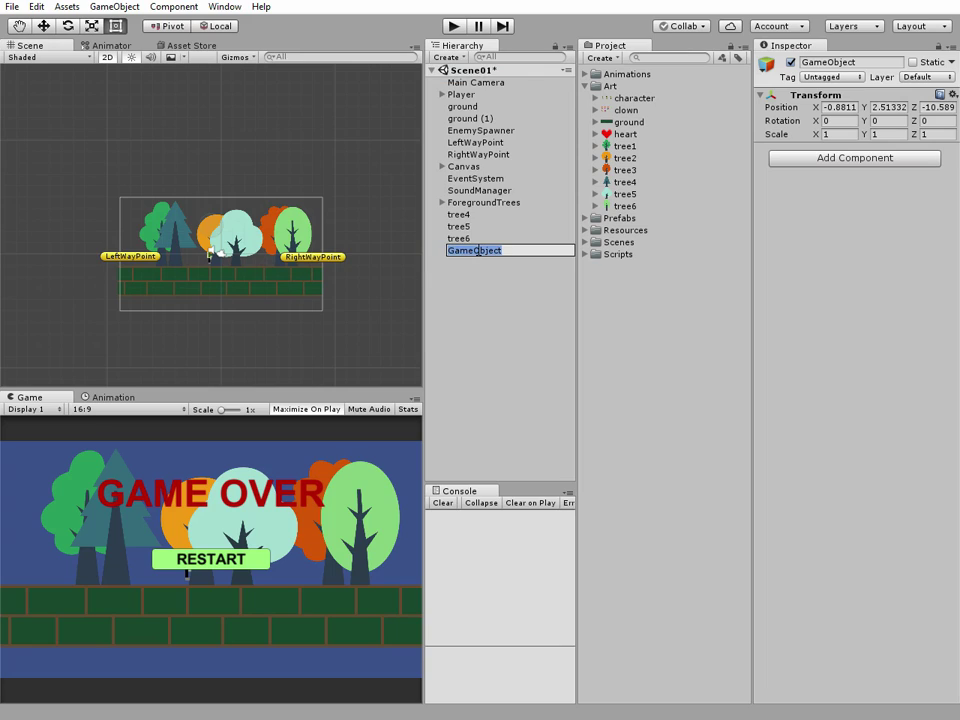
{"action": "type", "text": "BackgroundTrees"}
{"action": "key", "text": "Return"}
- Parent tree4 through tree6 under BackgroundTrees and collapse the group
{"action": "left_click", "coordinate": [459, 214]}
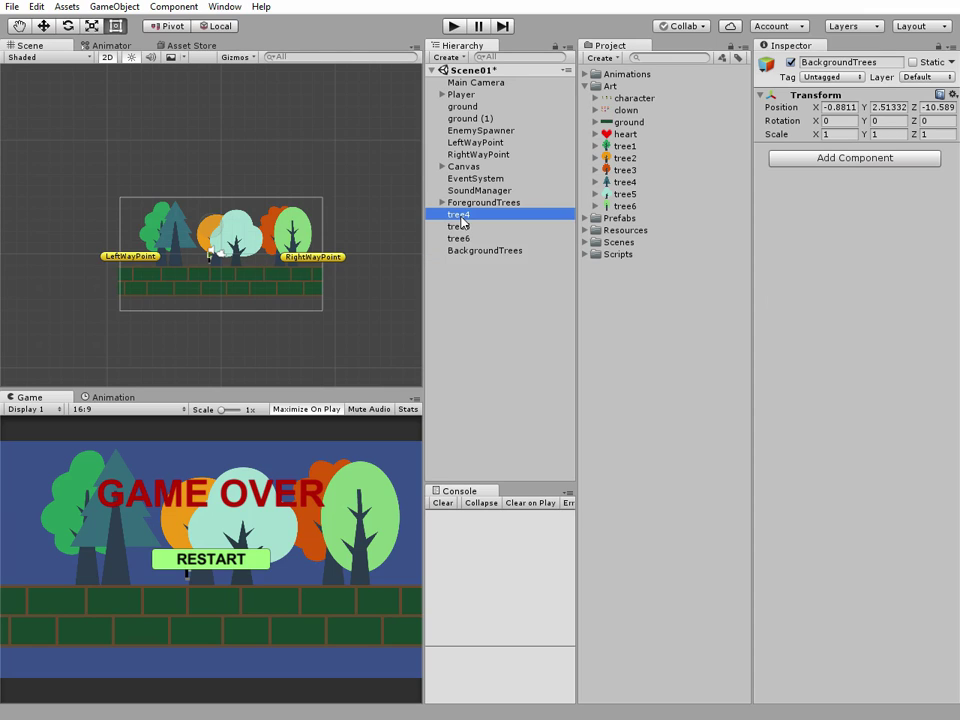
{"action": "left_click", "coordinate": [468, 249], "text": "shift"}
{"action": "left_click", "coordinate": [459, 214]}
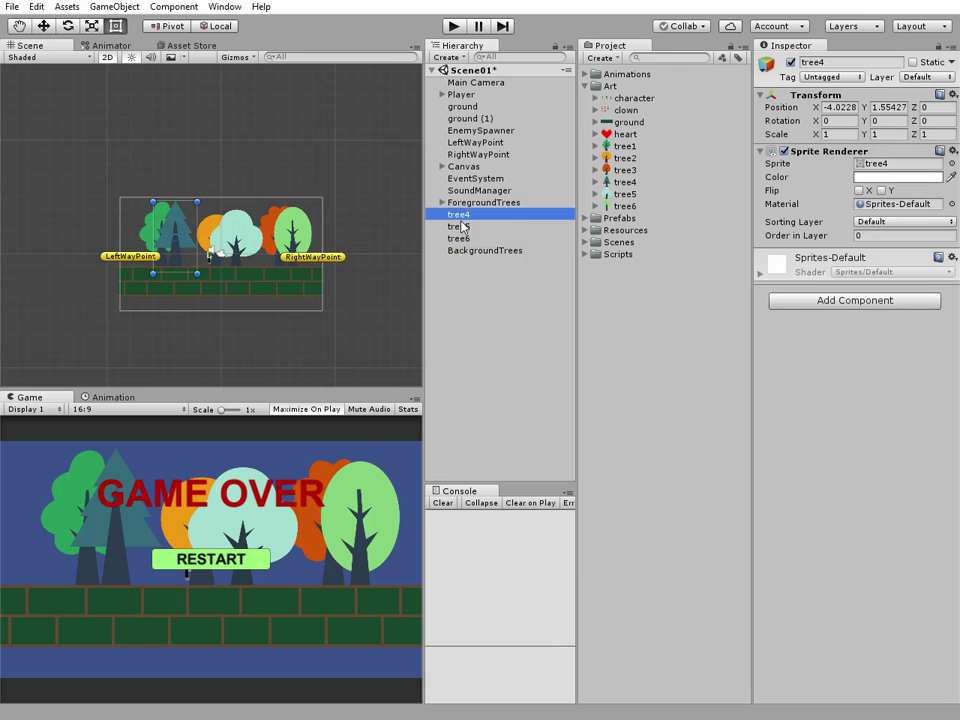
{"action": "left_click", "coordinate": [459, 238], "text": "shift"}
{"action": "left_click_drag", "start_coordinate": [459, 238], "coordinate": [470, 252]}
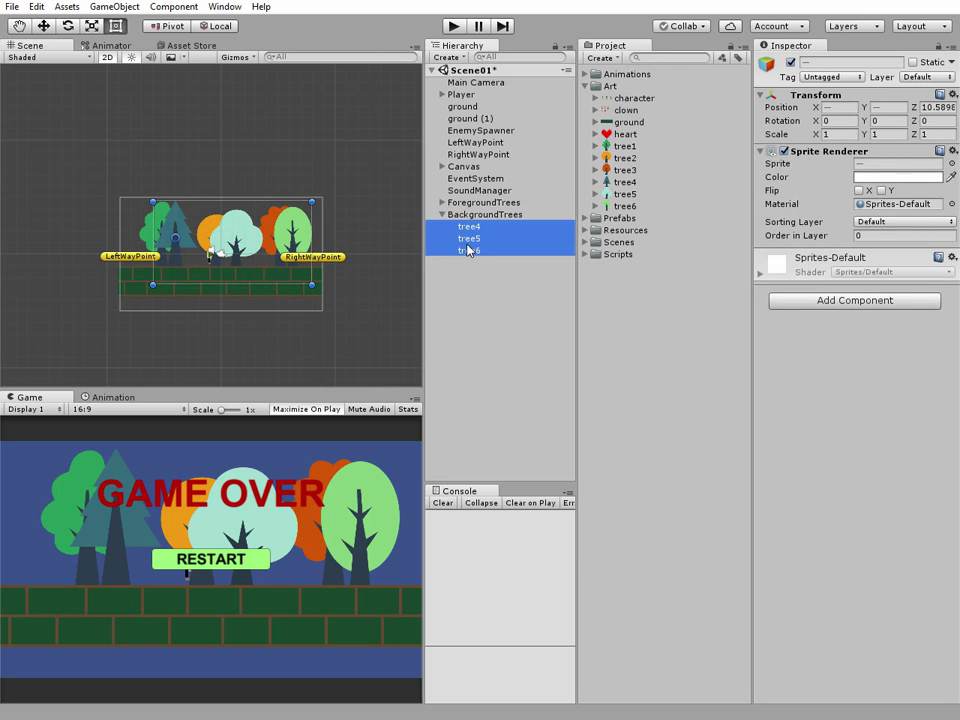
{"action": "left_click", "coordinate": [443, 214]}
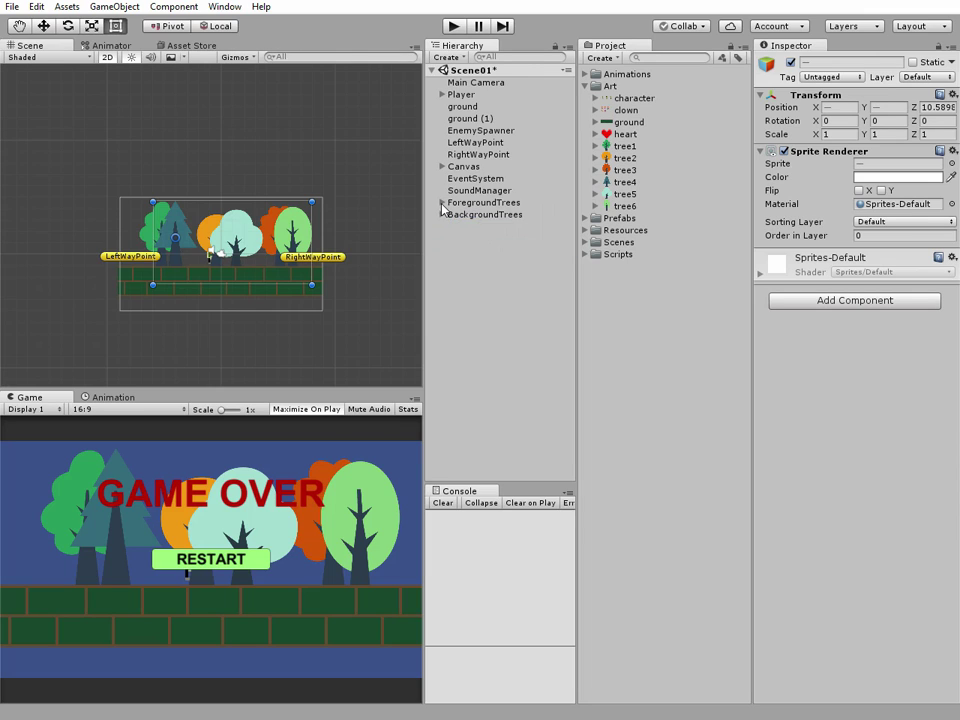
- Set Order in Layer to -5 for tree1, tree2 and tree3
{"action": "left_click", "coordinate": [442, 202]}
{"action": "left_click", "coordinate": [467, 214]}
{"action": "left_click", "coordinate": [468, 238], "text": "shift"}
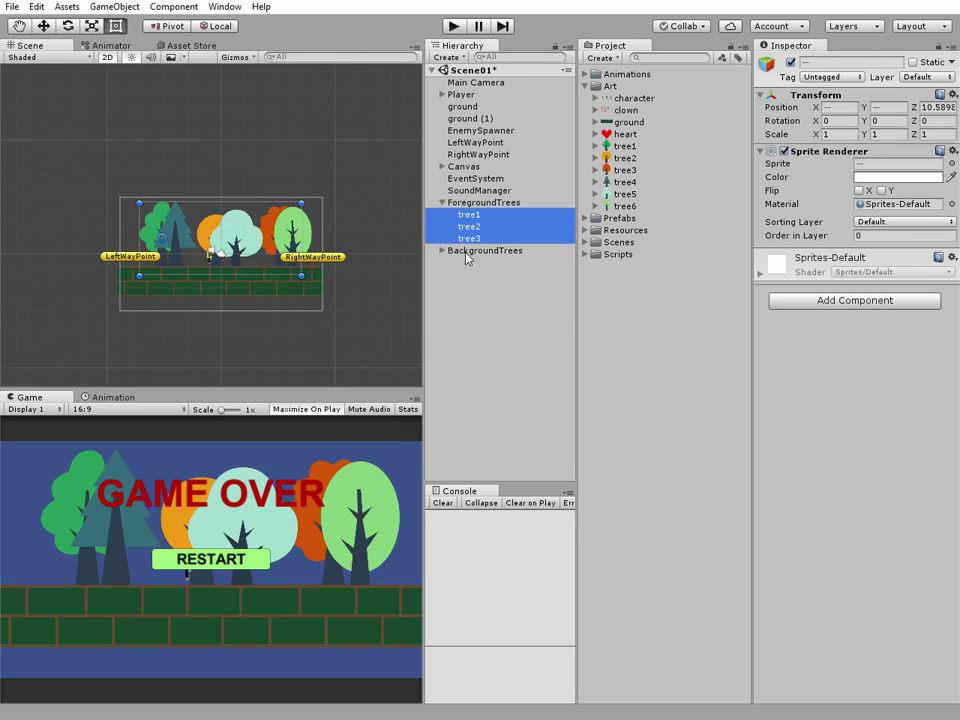
{"action": "left_click", "coordinate": [870, 237]}
{"action": "type", "text": "-5"}
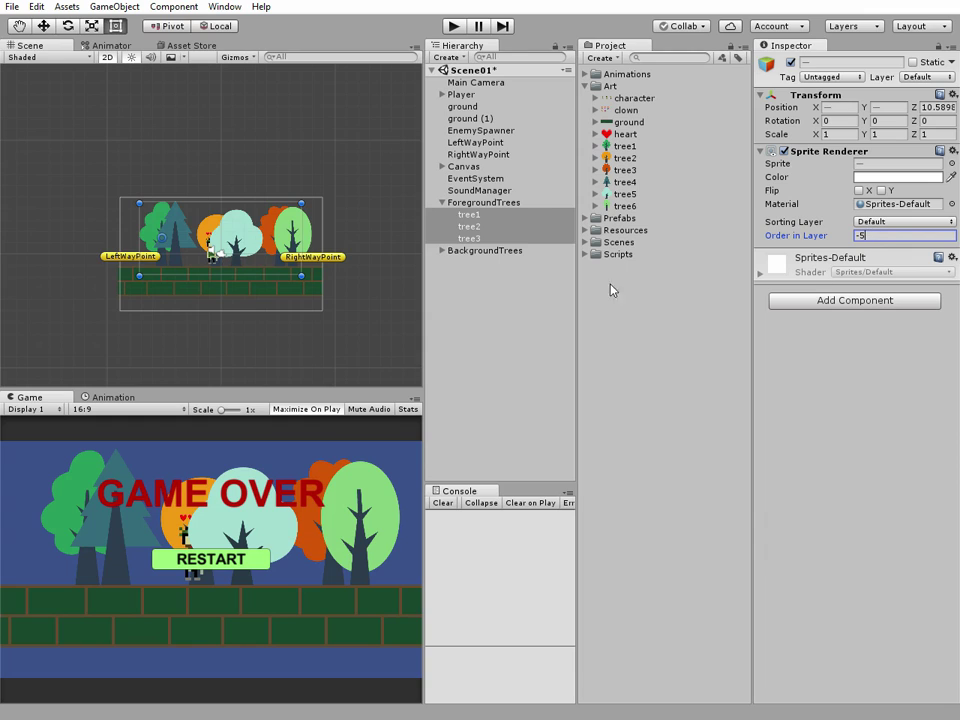
- Set Order in Layer to -10 for tree4, tree5 and tree6
{"action": "left_click", "coordinate": [458, 251]}
{"action": "left_click", "coordinate": [442, 250]}
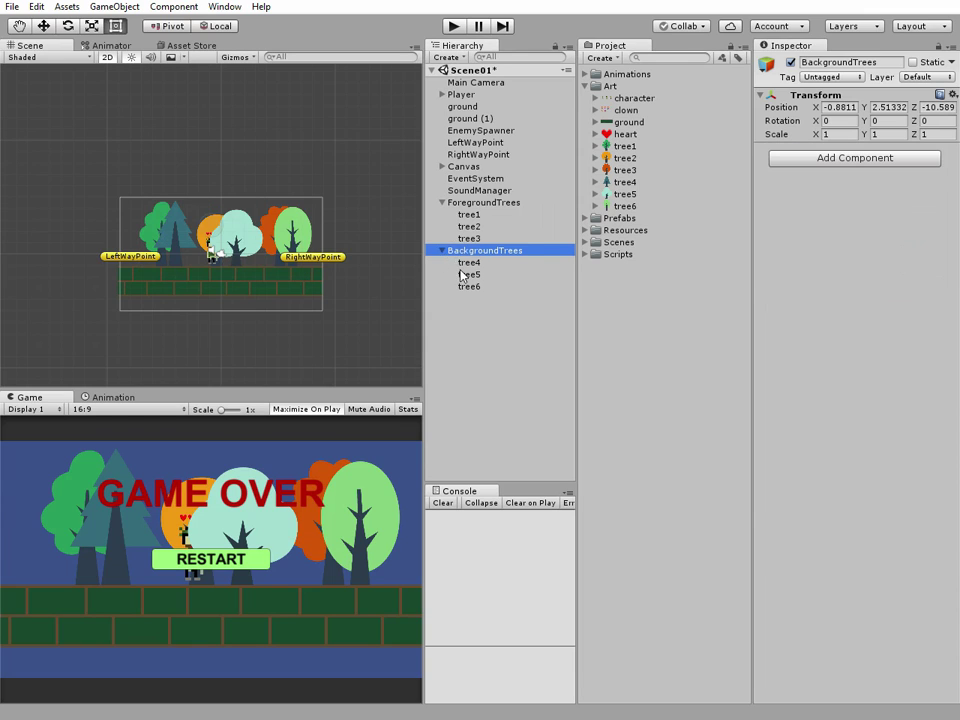
{"action": "left_click", "coordinate": [466, 265]}
{"action": "left_click", "coordinate": [470, 286], "text": "shift"}
{"action": "left_click", "coordinate": [862, 236]}
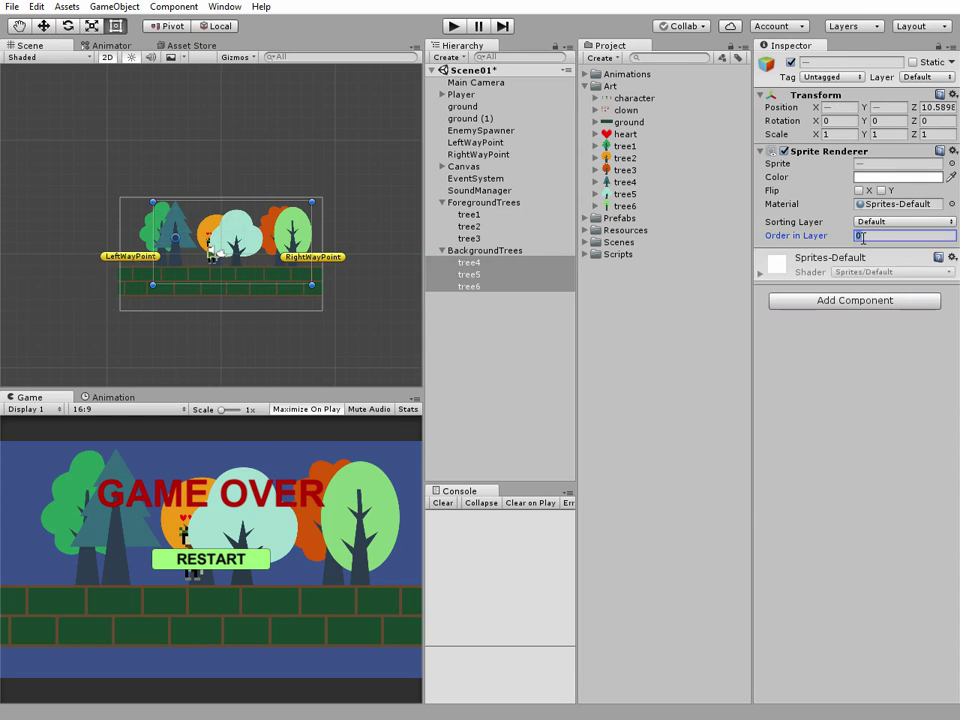
{"action": "type", "text": "-10"}
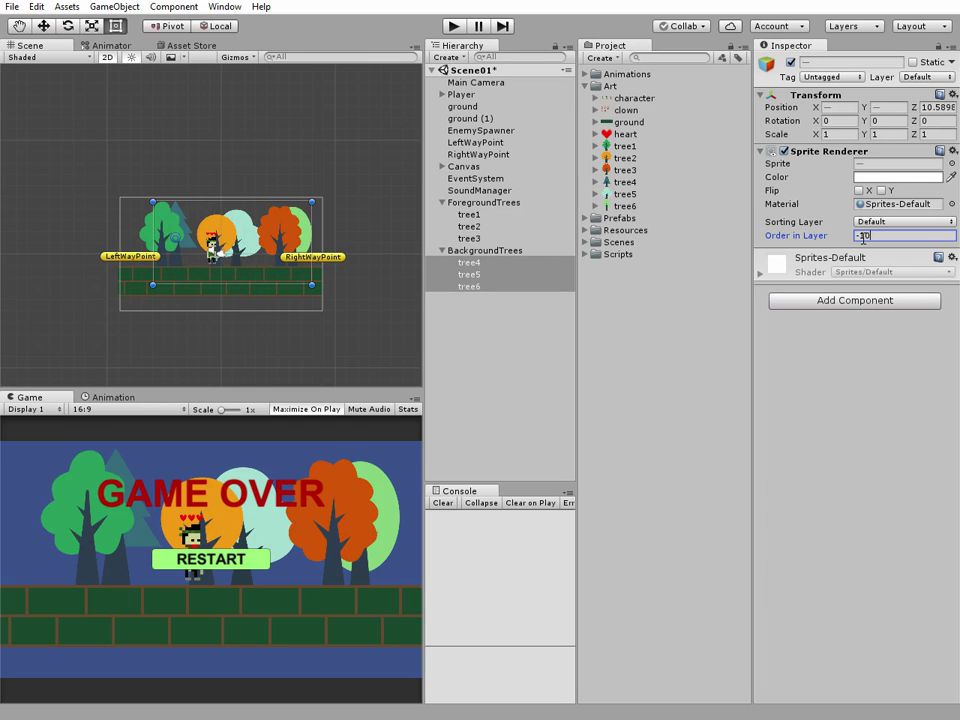
{"action": "left_click", "coordinate": [474, 252]}
{"action": "left_click", "coordinate": [472, 263]}
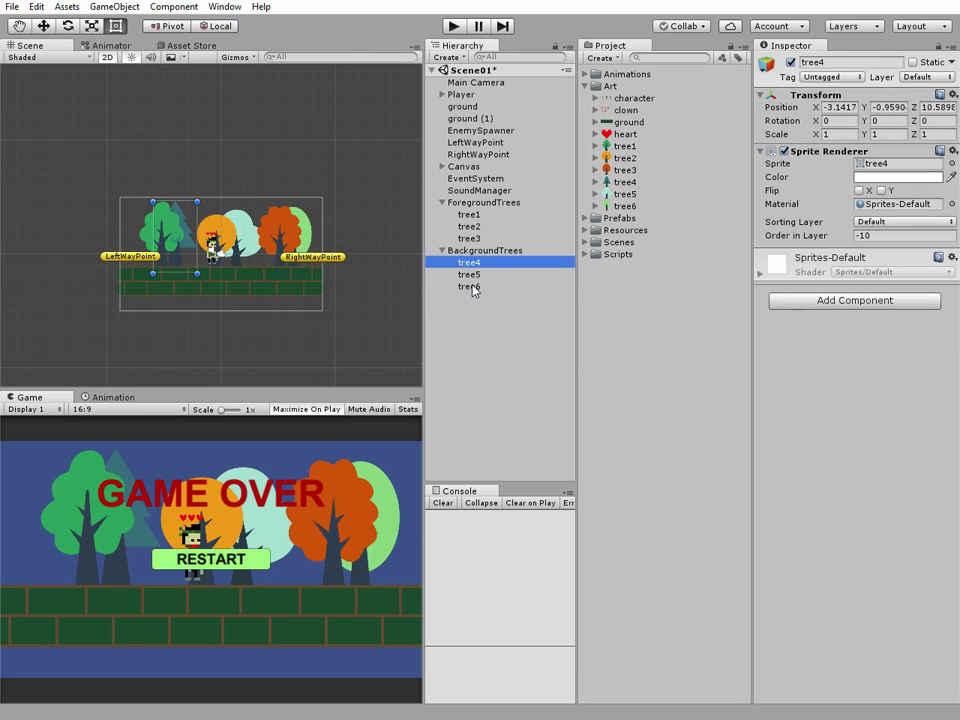
{"action": "left_click", "coordinate": [467, 287], "text": "shift"}
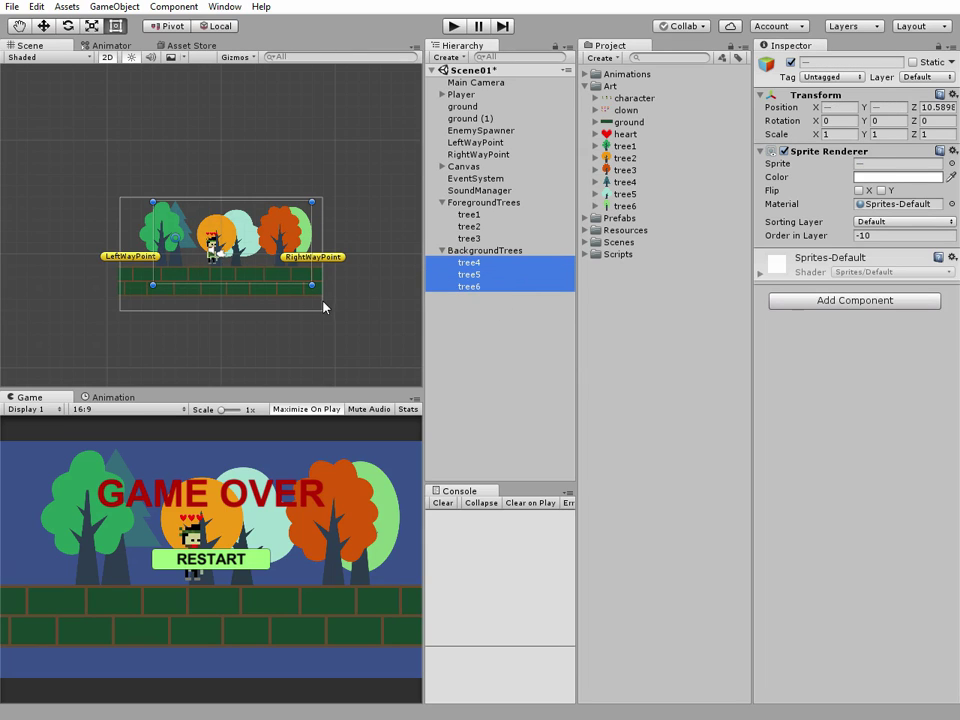
- Scale tree4–tree6 up to about 1.74 and move them up-left behind the foreground trees
{"action": "left_click_drag", "start_coordinate": [312, 285], "coordinate": [415, 369]}
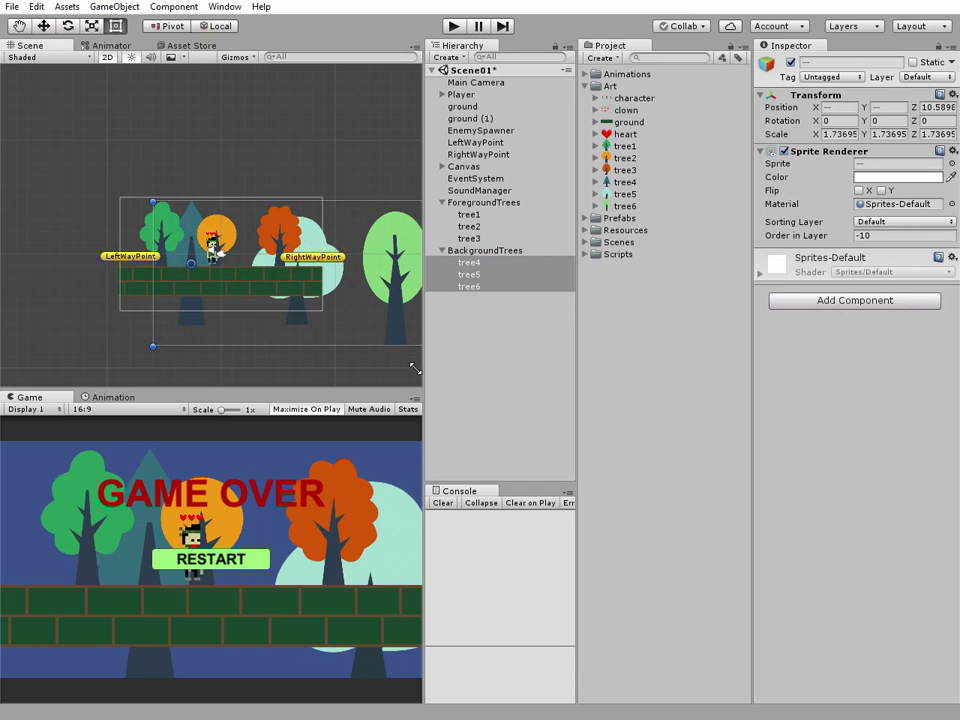
{"action": "left_click", "coordinate": [43, 26]}
{"action": "left_click_drag", "start_coordinate": [204, 255], "coordinate": [132, 207]}
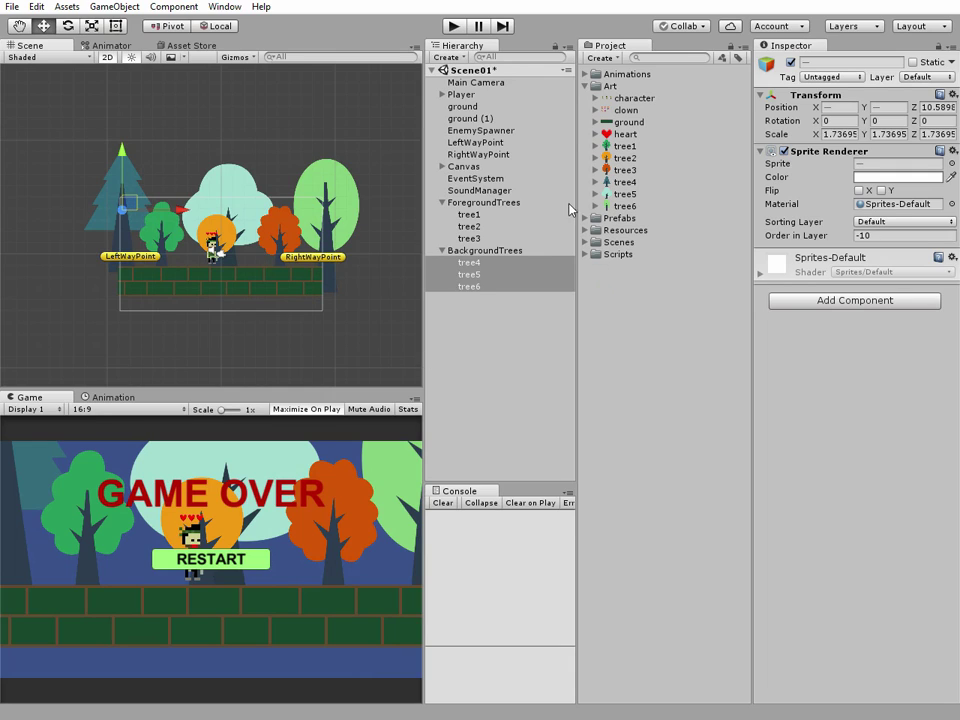
{"action": "left_click", "coordinate": [461, 252]}
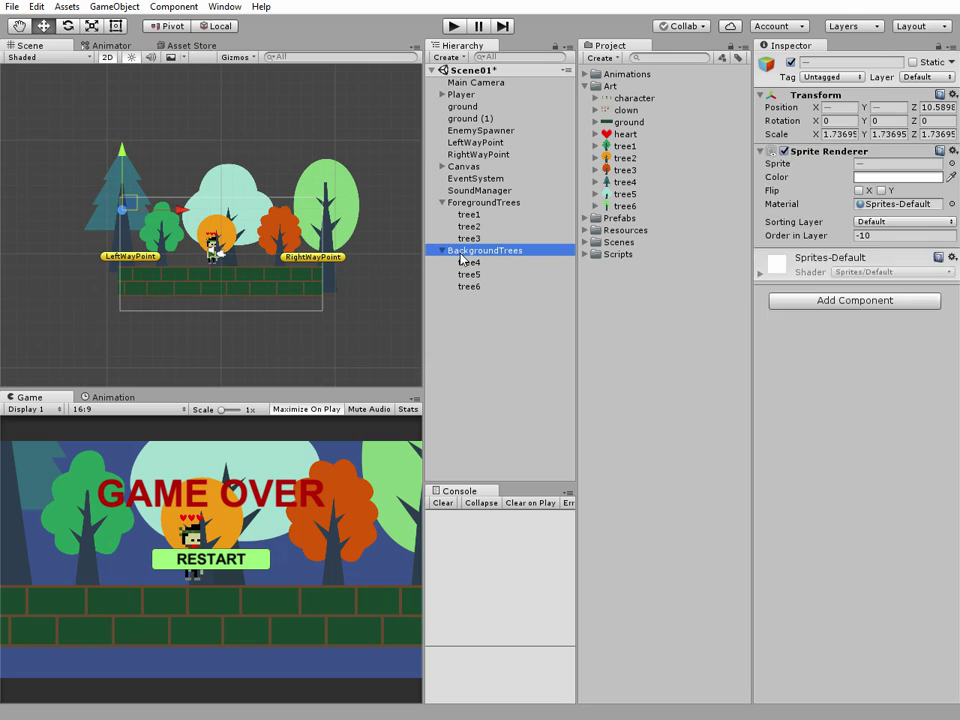
{"action": "left_click", "coordinate": [441, 251]}
{"action": "left_click", "coordinate": [441, 203]}
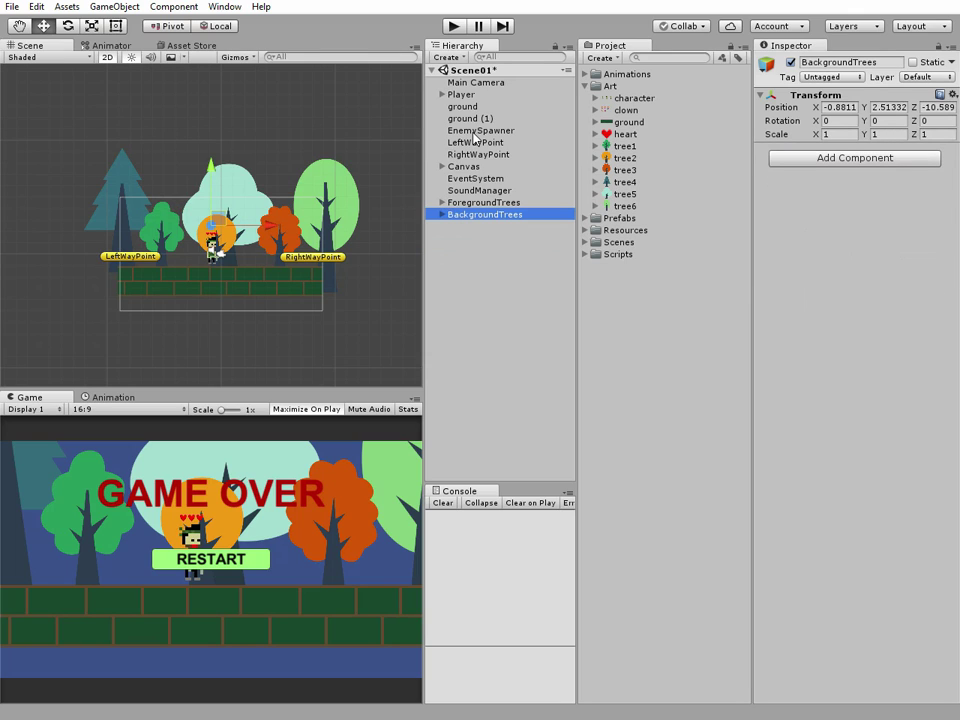
- Create a camera named BackgroundCamera and parent it under Main Camera
{"action": "left_click", "coordinate": [467, 259]}
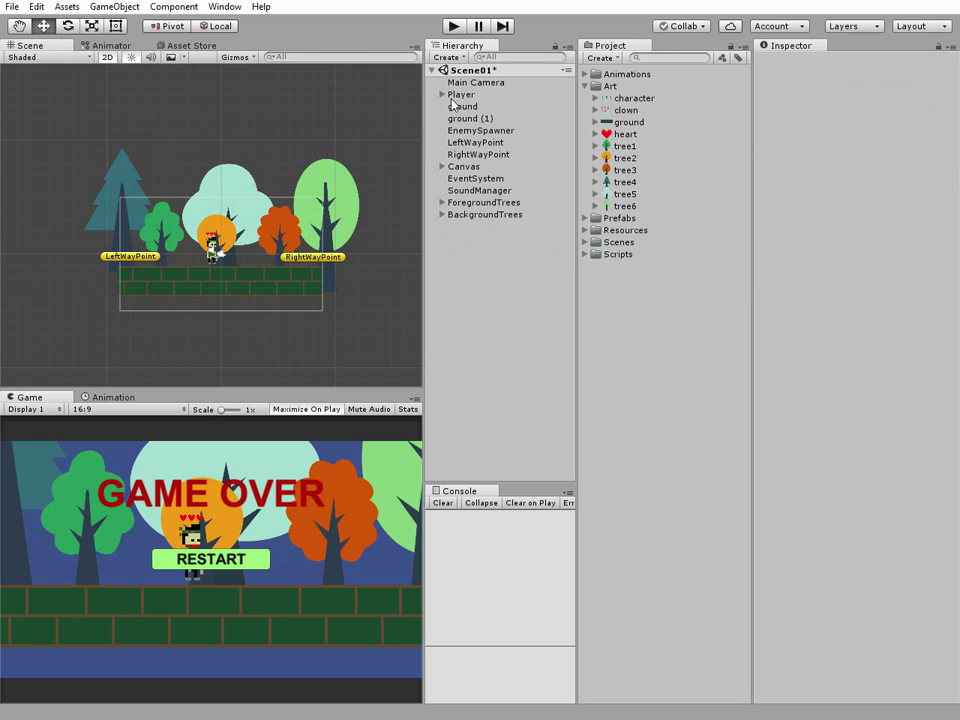
{"action": "left_click", "coordinate": [446, 57]}
{"action": "left_click", "coordinate": [467, 206]}
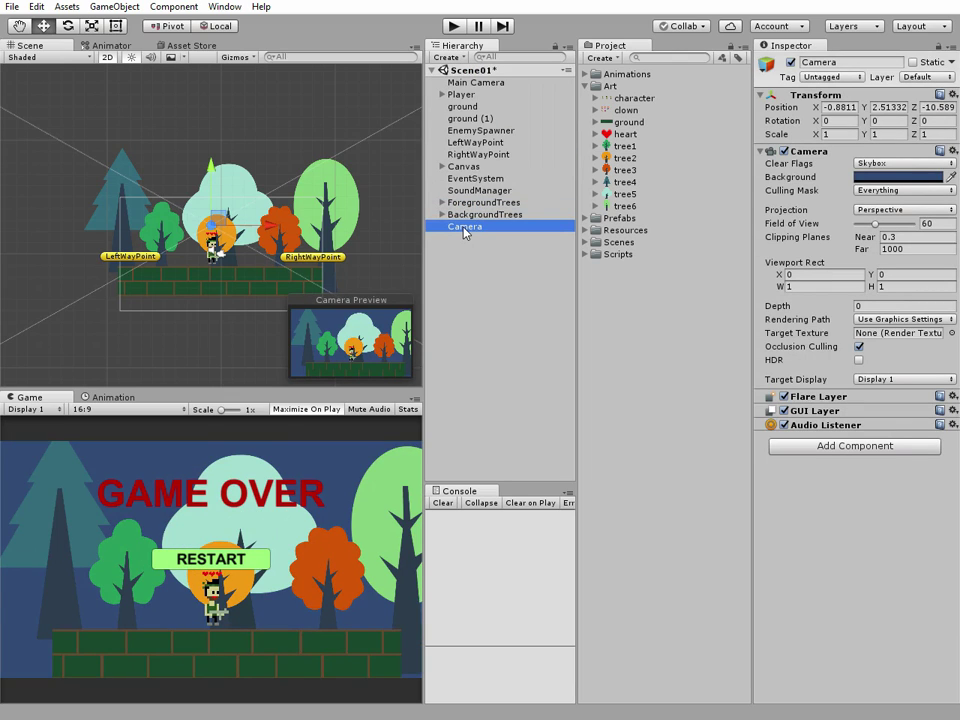
{"action": "left_click", "coordinate": [463, 227]}
{"action": "type", "text": "Ba"}
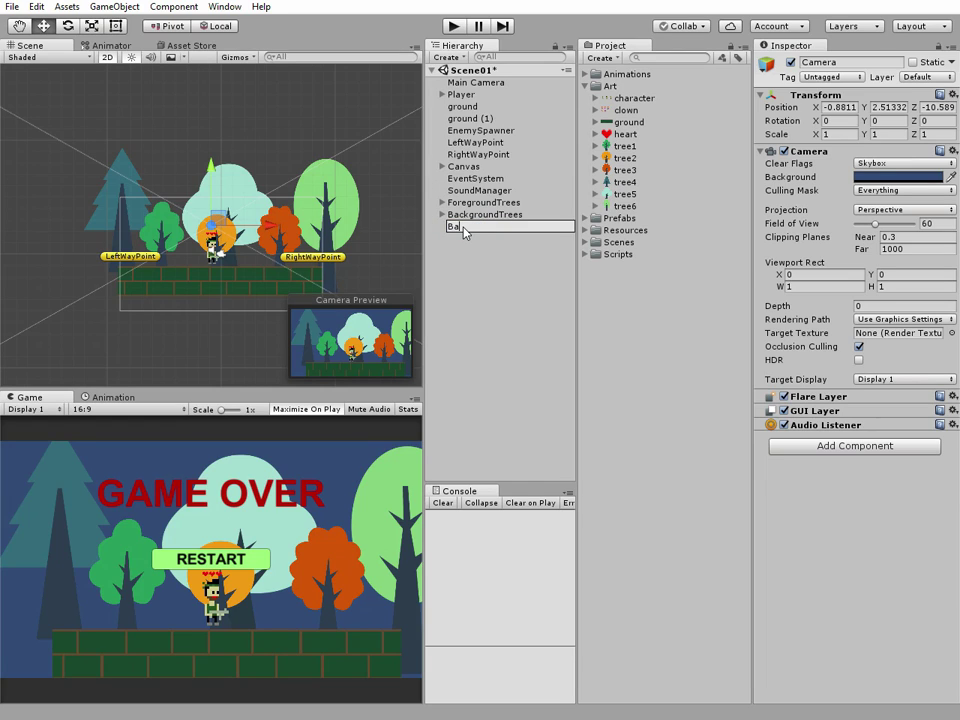
{"action": "type", "text": "ckgroundCamera"}
{"action": "key", "text": "Return"}
{"action": "left_click_drag", "start_coordinate": [476, 233], "coordinate": [486, 88]}
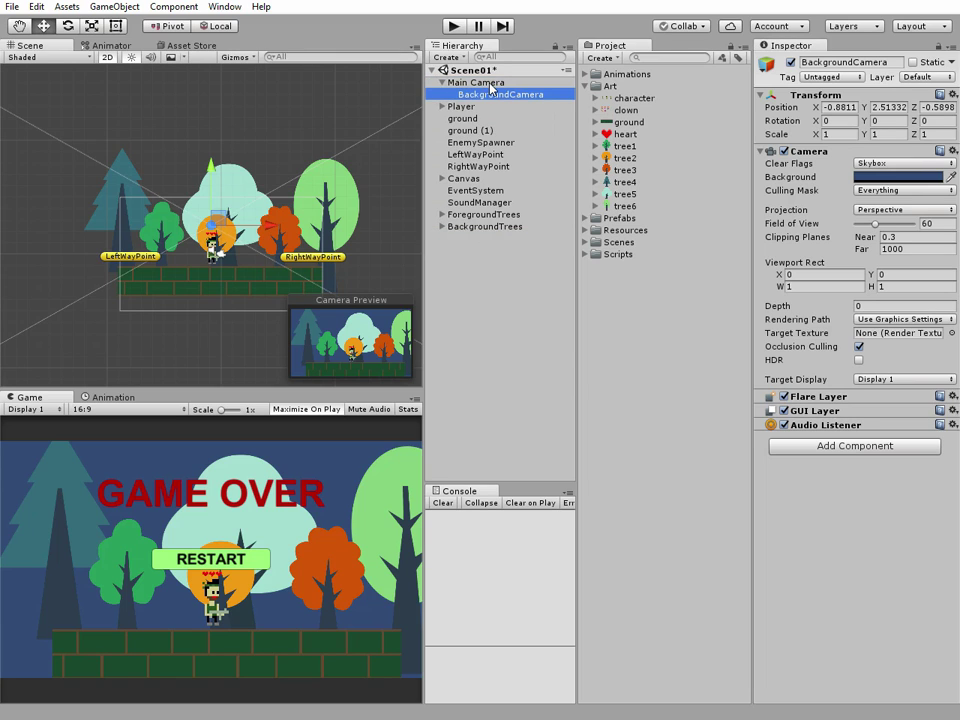
- Reset BackgroundCamera's transform and name User Layer 11 'Background'
{"action": "left_click", "coordinate": [952, 95]}
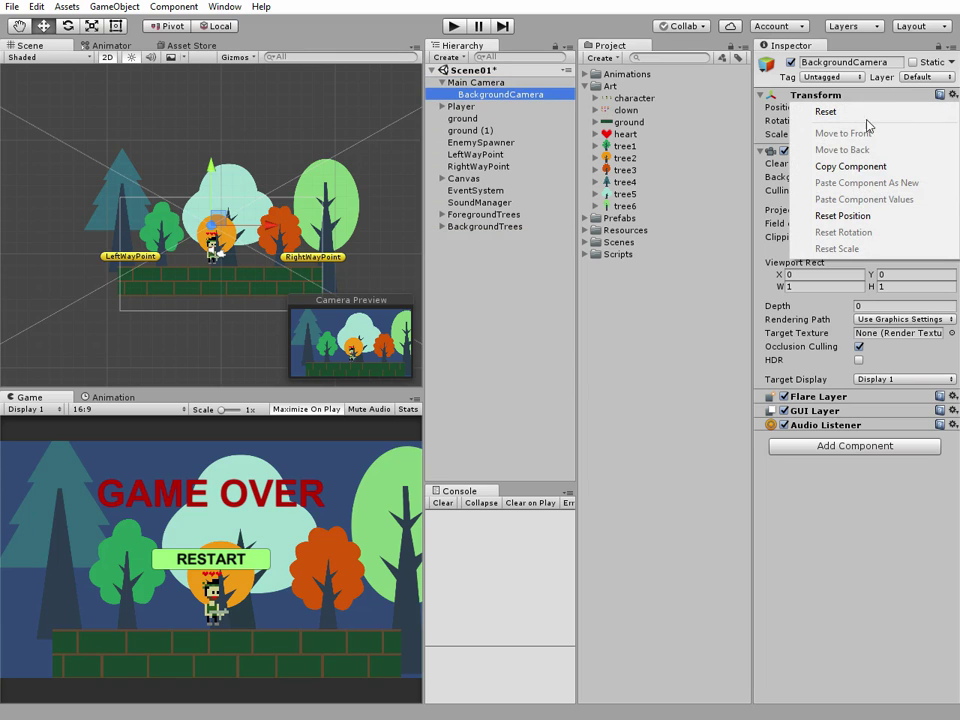
{"action": "left_click", "coordinate": [833, 113]}
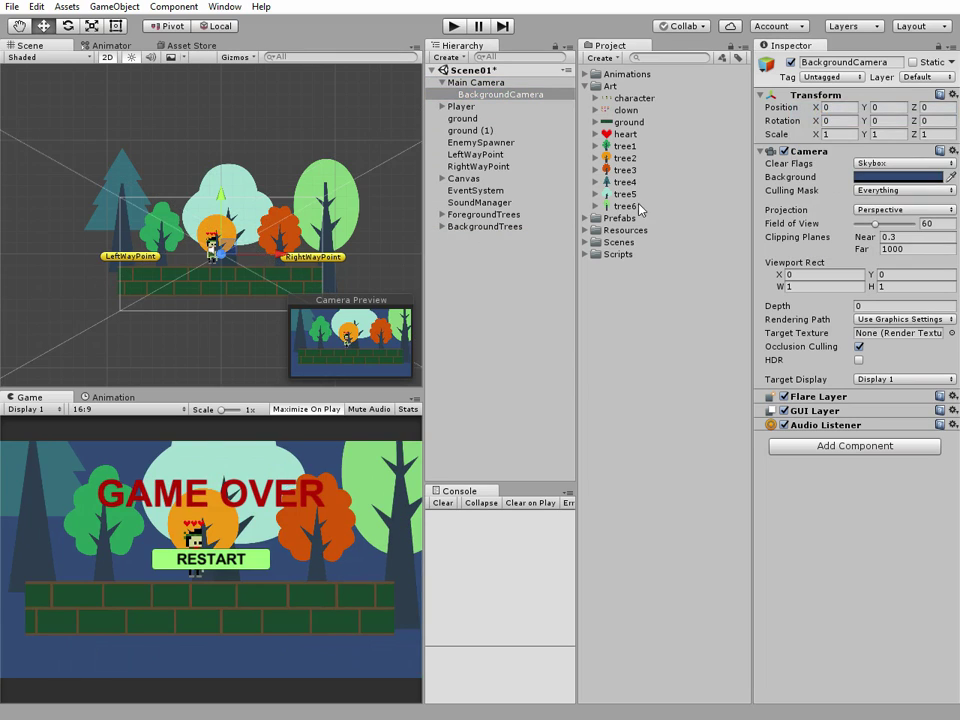
{"action": "left_click", "coordinate": [463, 228]}
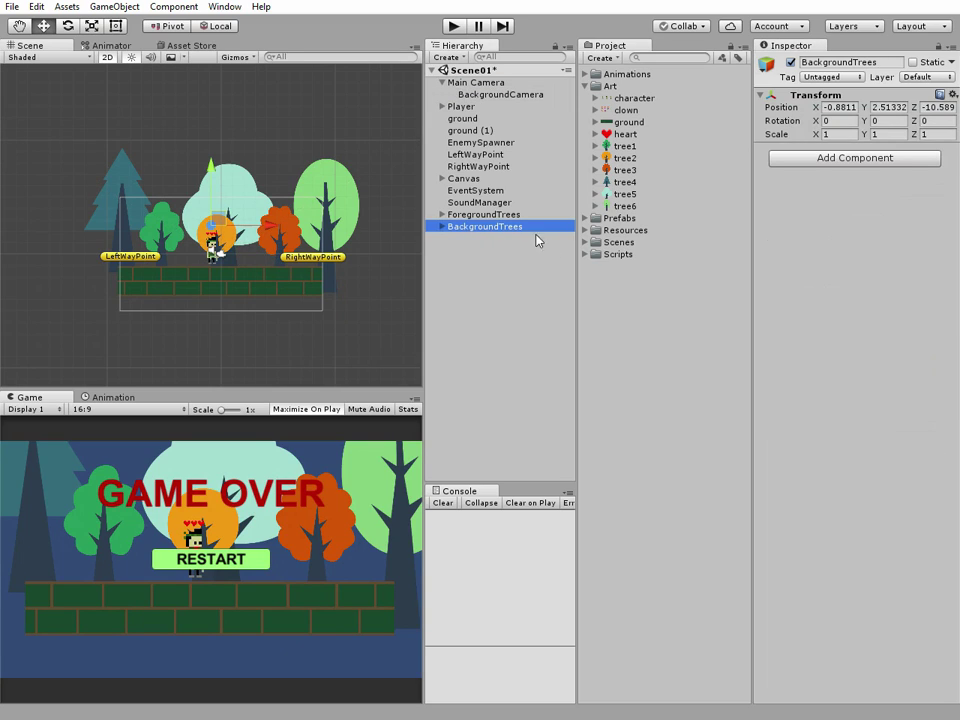
{"action": "left_click", "coordinate": [916, 77]}
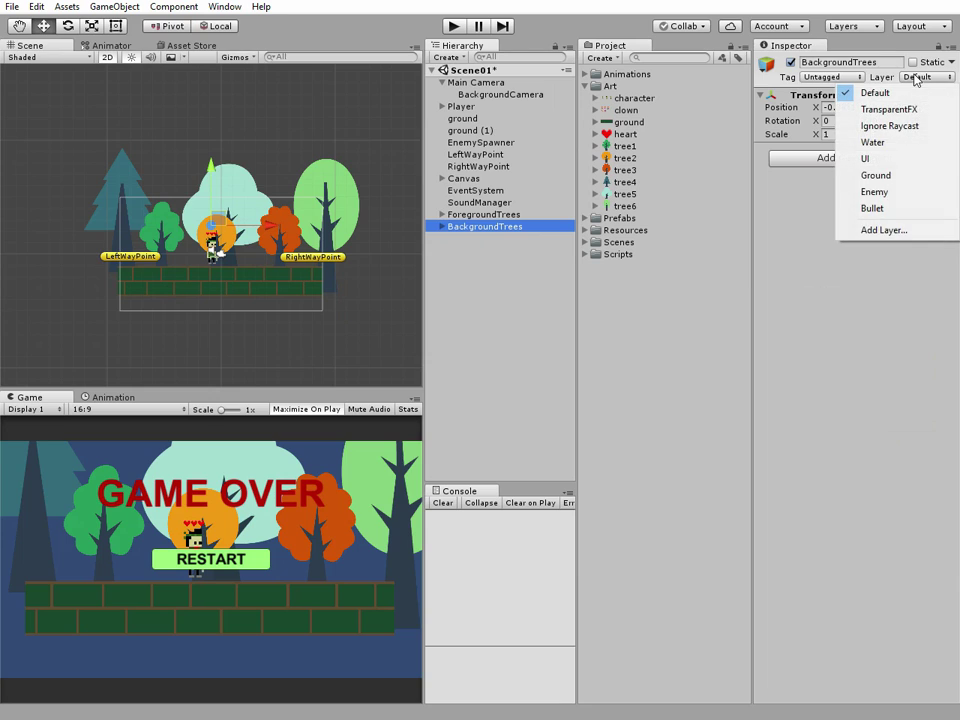
{"action": "left_click", "coordinate": [909, 230]}
{"action": "left_click", "coordinate": [884, 288]}
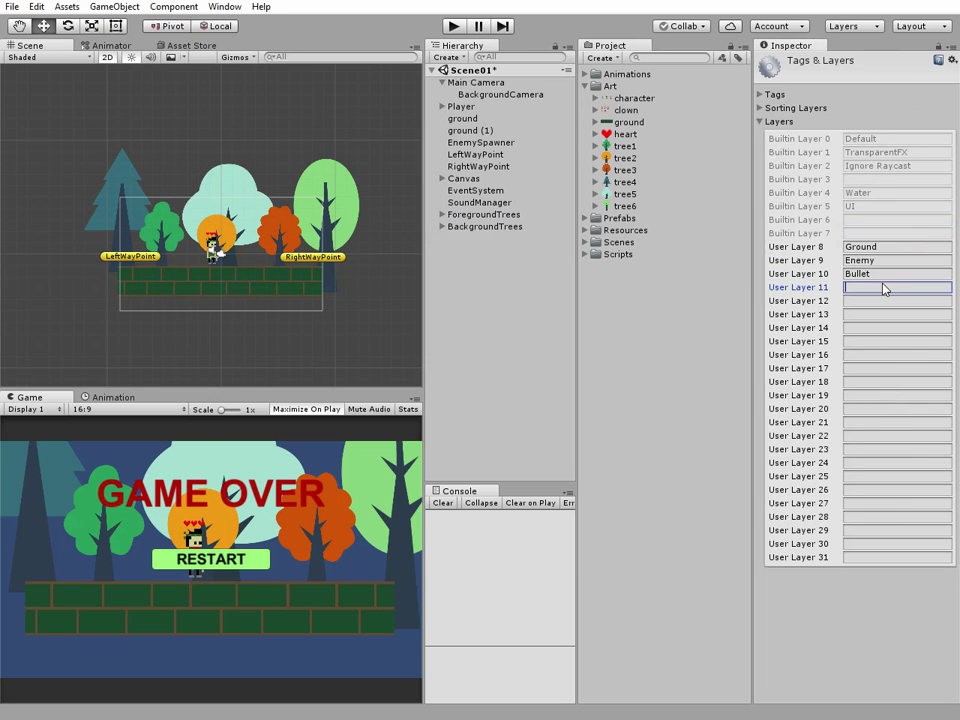
{"action": "type", "text": "Background"}
{"action": "left_click", "coordinate": [465, 94]}
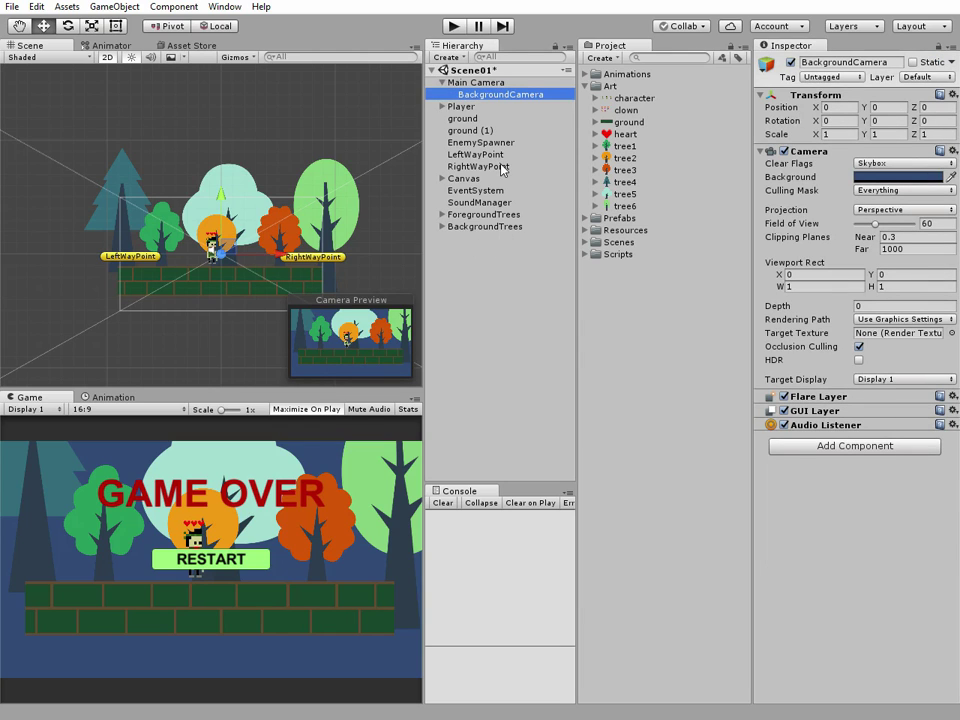
- Set Main Camera's Clear Flags to Depth only and untick Background in its Culling Mask
{"action": "left_click", "coordinate": [481, 84]}
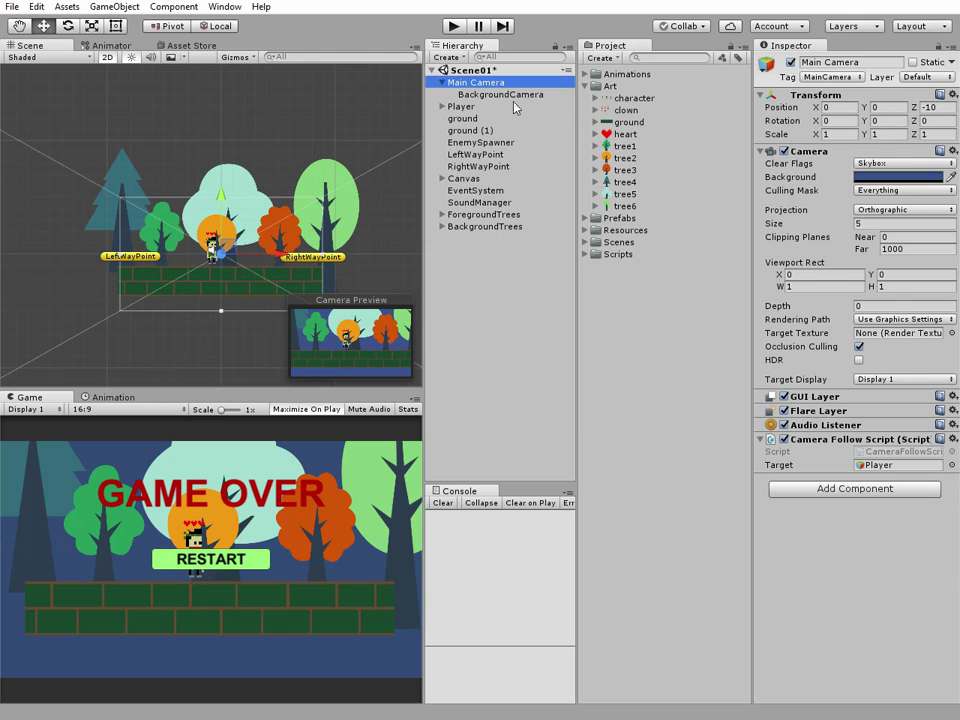
{"action": "left_click", "coordinate": [903, 163]}
{"action": "left_click", "coordinate": [893, 211]}
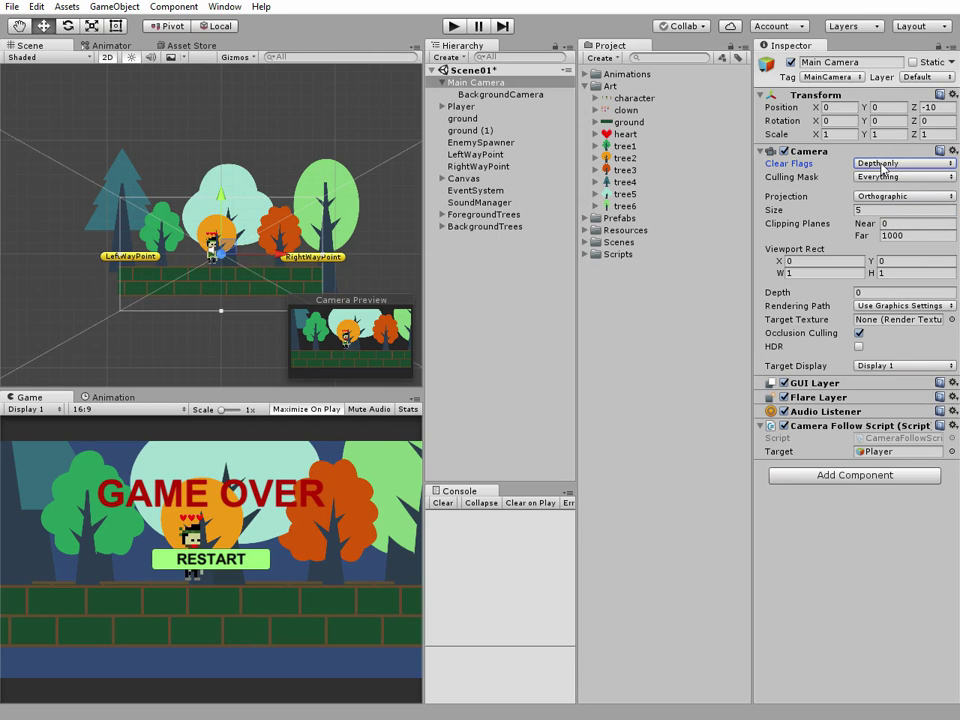
{"action": "left_click", "coordinate": [882, 176]}
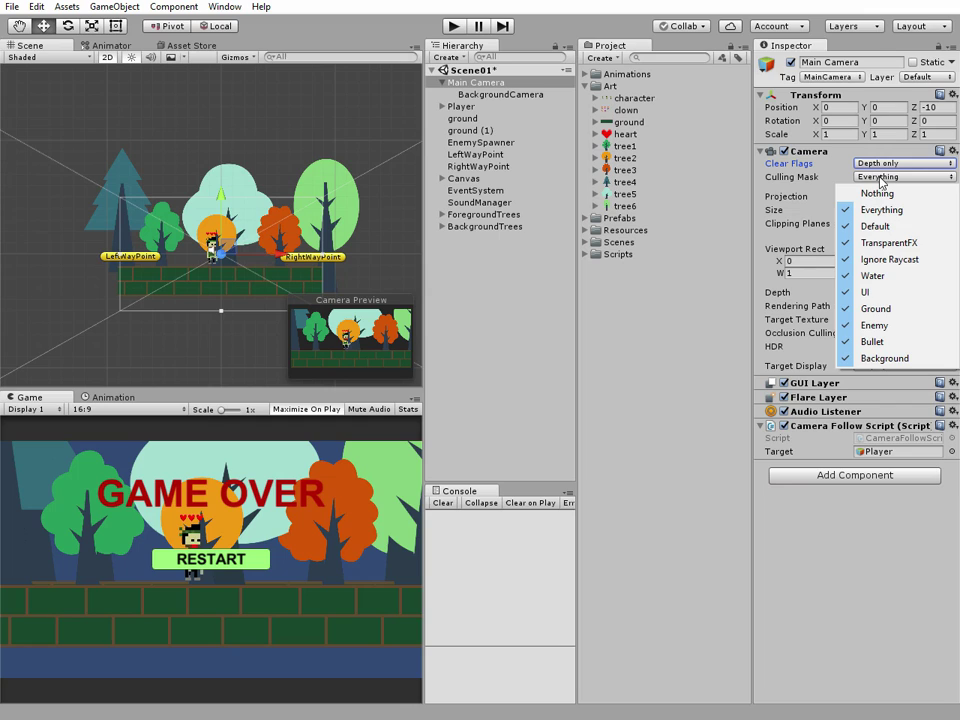
{"action": "left_click", "coordinate": [882, 358]}
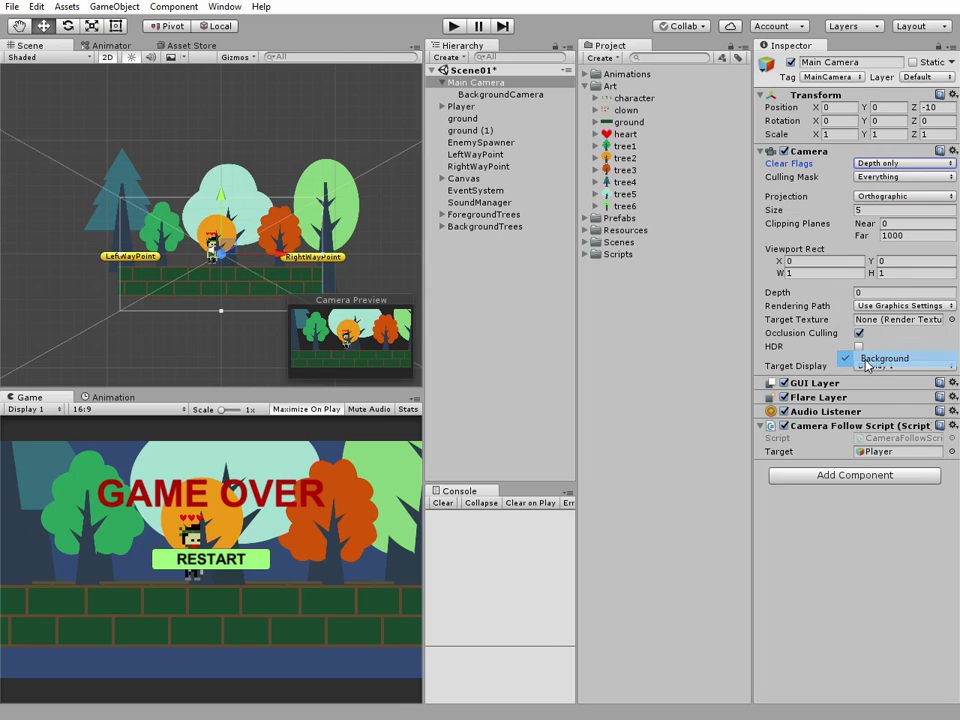
{"action": "left_click", "coordinate": [495, 94]}
{"action": "left_click", "coordinate": [886, 164]}
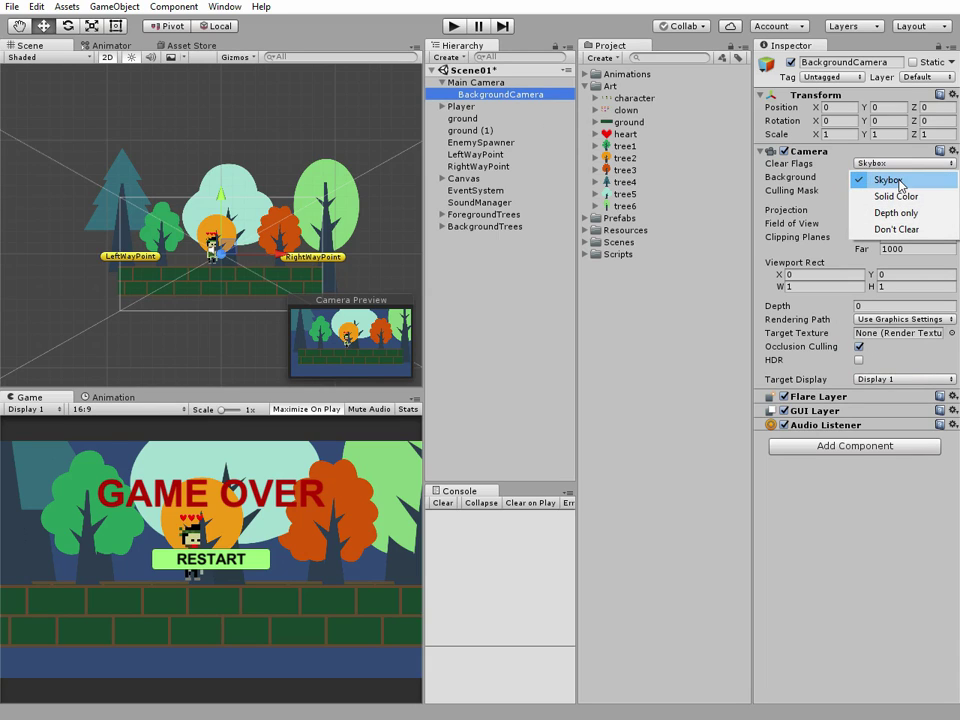
- Keep Skybox clearing and limit BackgroundCamera's culling mask to the Background layer only
{"action": "left_click", "coordinate": [889, 181]}
{"action": "left_click", "coordinate": [893, 192]}
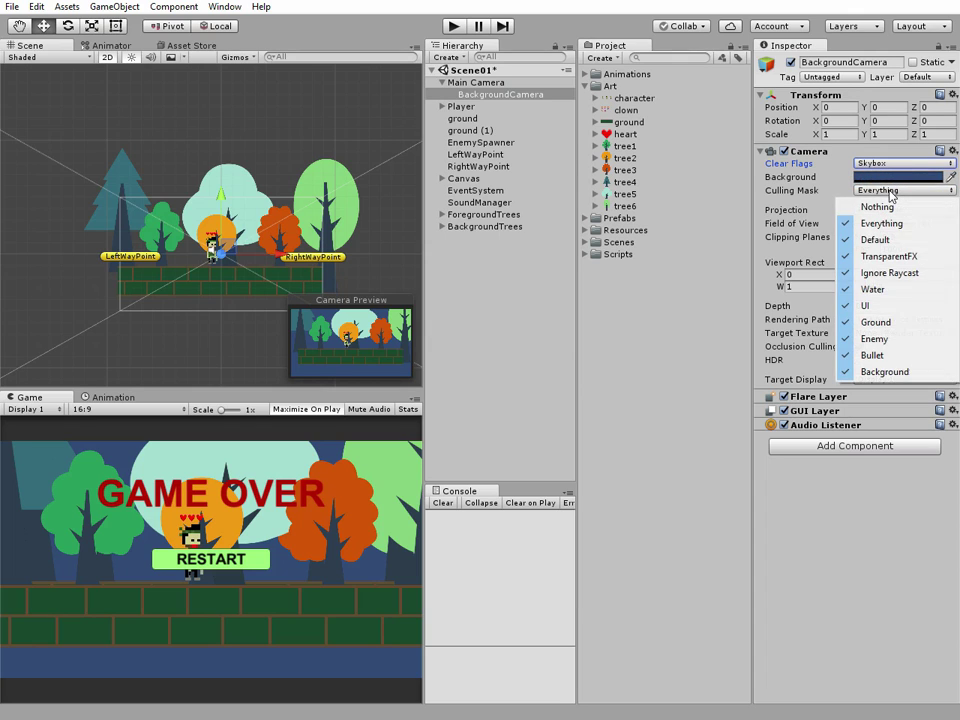
{"action": "left_click", "coordinate": [822, 206]}
{"action": "left_click", "coordinate": [880, 193]}
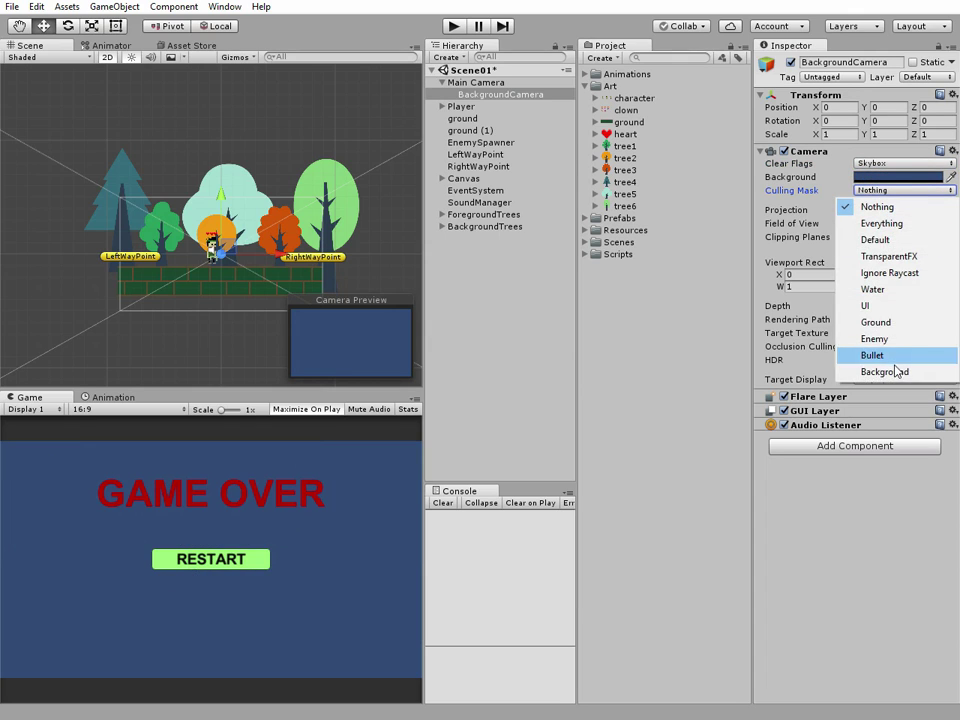
{"action": "left_click", "coordinate": [880, 372]}
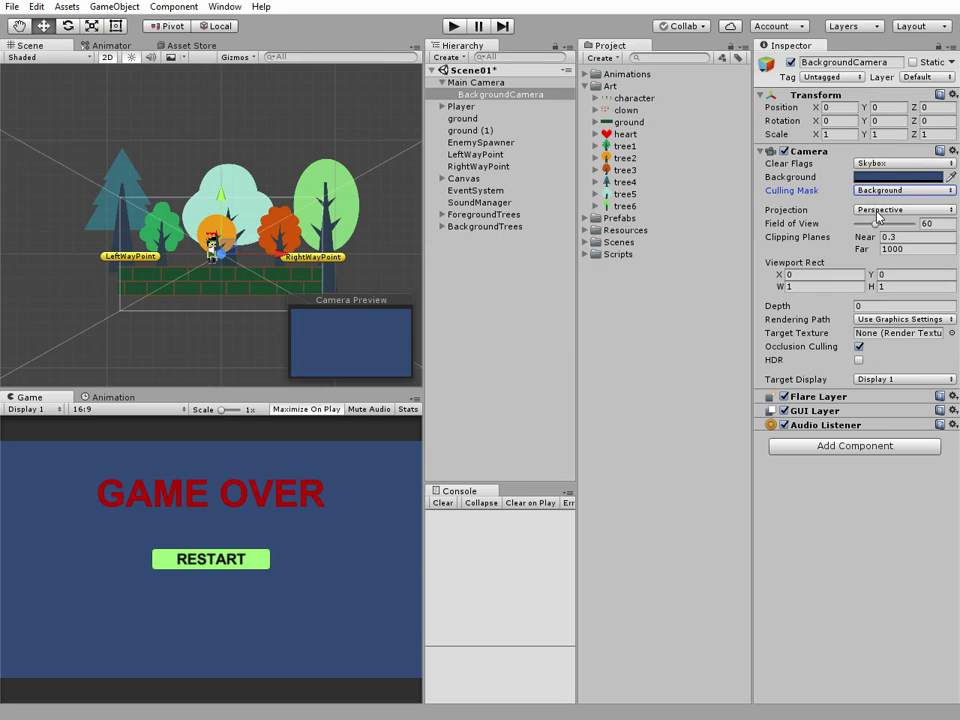
- Make BackgroundCamera orthographic with near clip plane 0 and depth -1
{"action": "left_click", "coordinate": [885, 210]}
{"action": "left_click", "coordinate": [884, 244]}
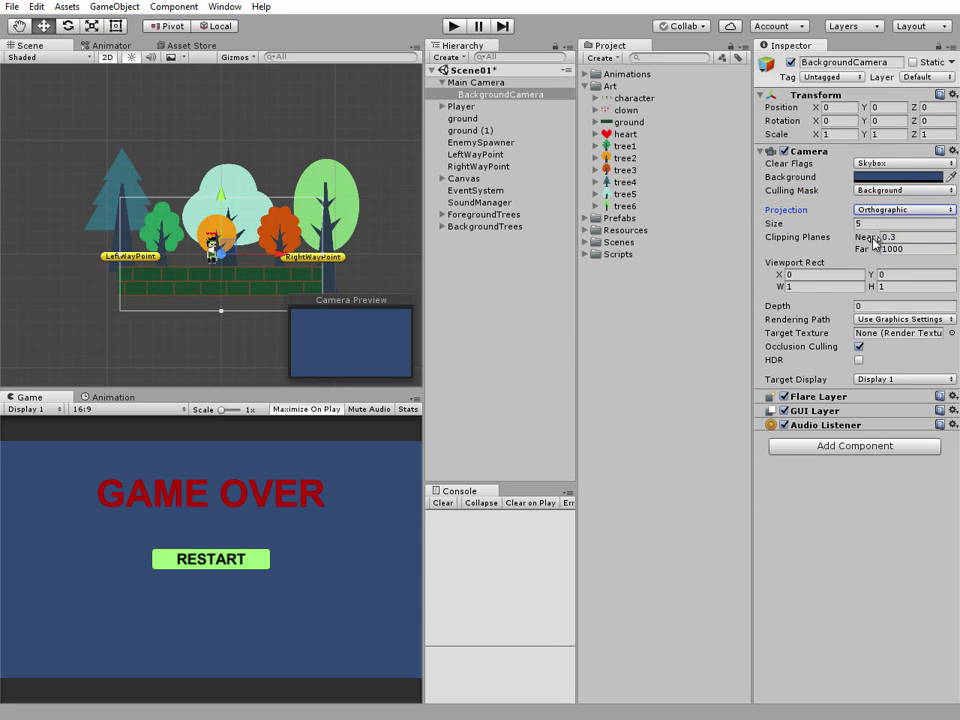
{"action": "left_click", "coordinate": [892, 238]}
{"action": "type", "text": "0"}
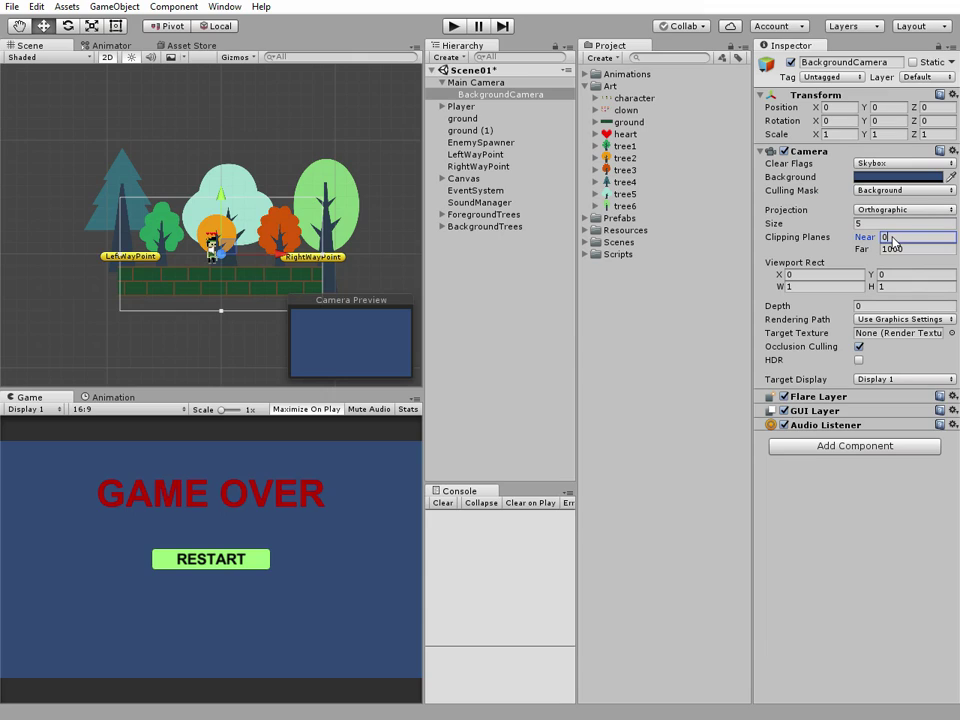
{"action": "type", "text": "."}
{"action": "left_click", "coordinate": [869, 306]}
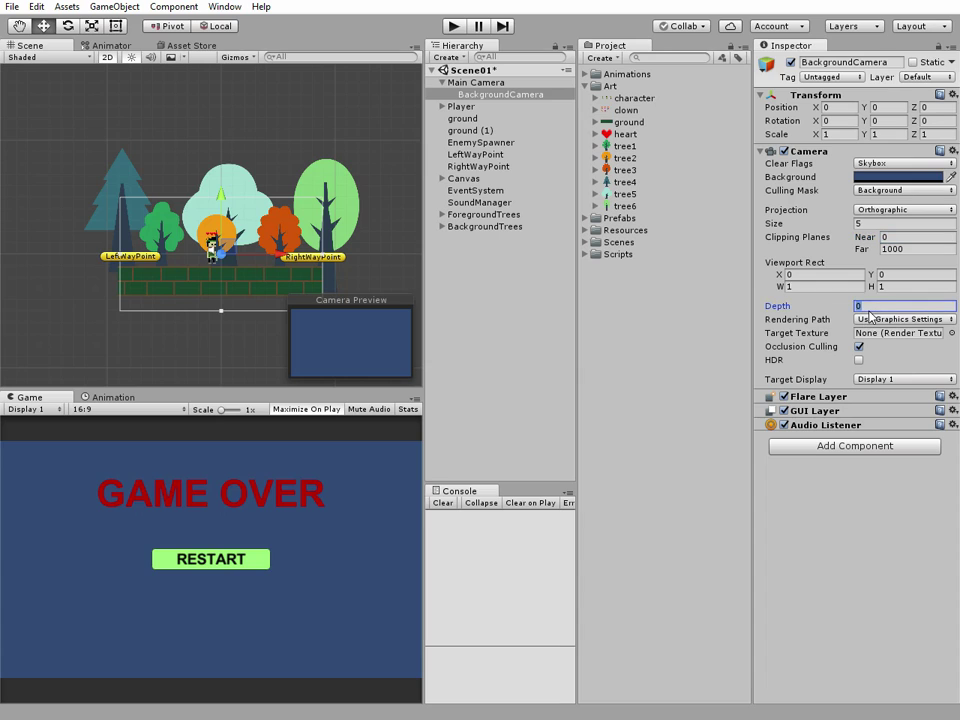
{"action": "type", "text": "-1"}
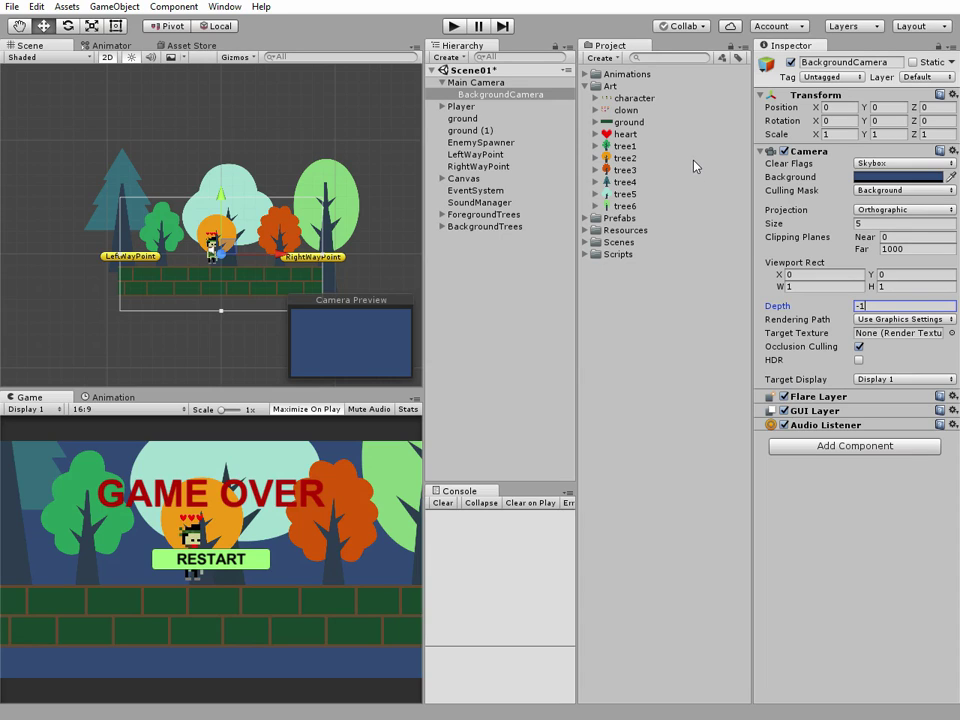
- Disable BackgroundCamera's Audio Listener and set its orthographic size to 7
{"action": "left_click", "coordinate": [785, 426]}
{"action": "left_click", "coordinate": [858, 223]}
{"action": "type", "text": "7"}
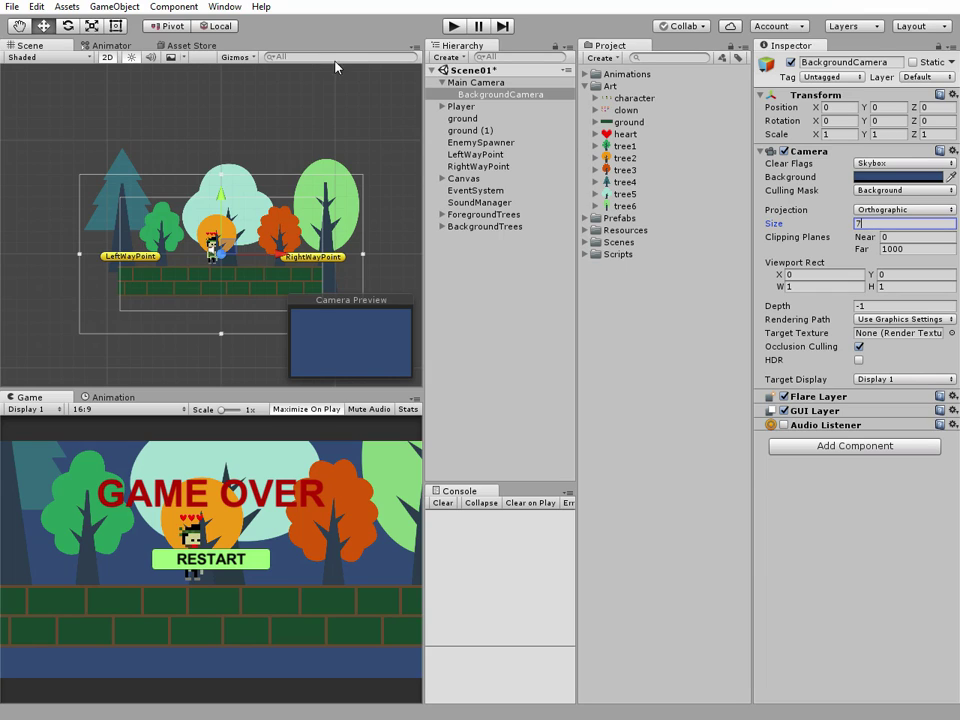
- Assign BackgroundTrees to the Background layer and enter play mode
{"action": "left_click", "coordinate": [487, 227]}
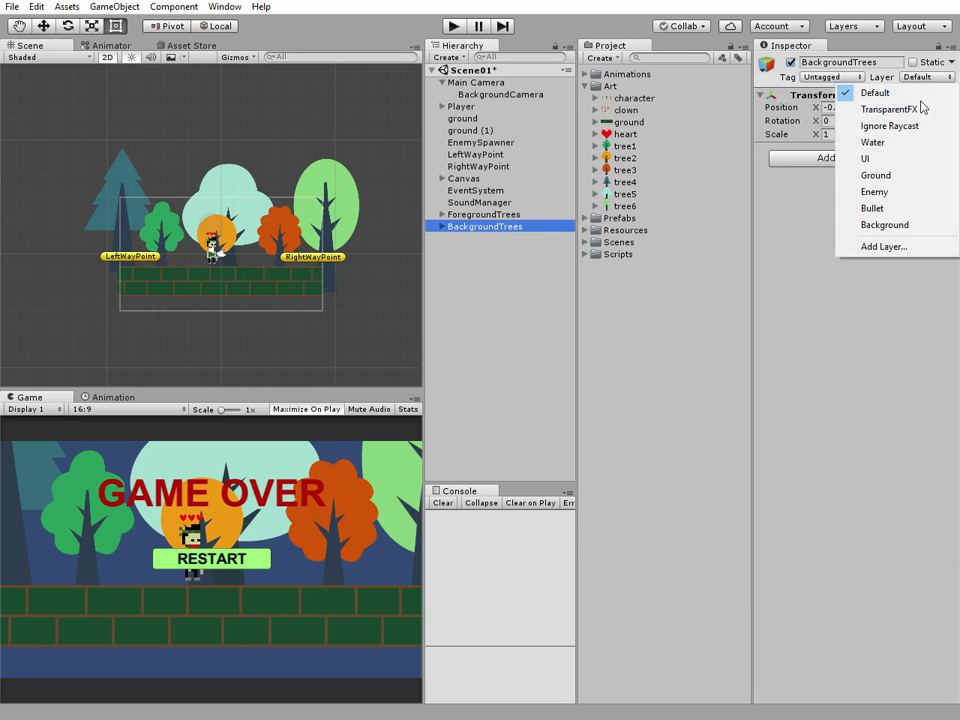
{"action": "left_click", "coordinate": [440, 388]}
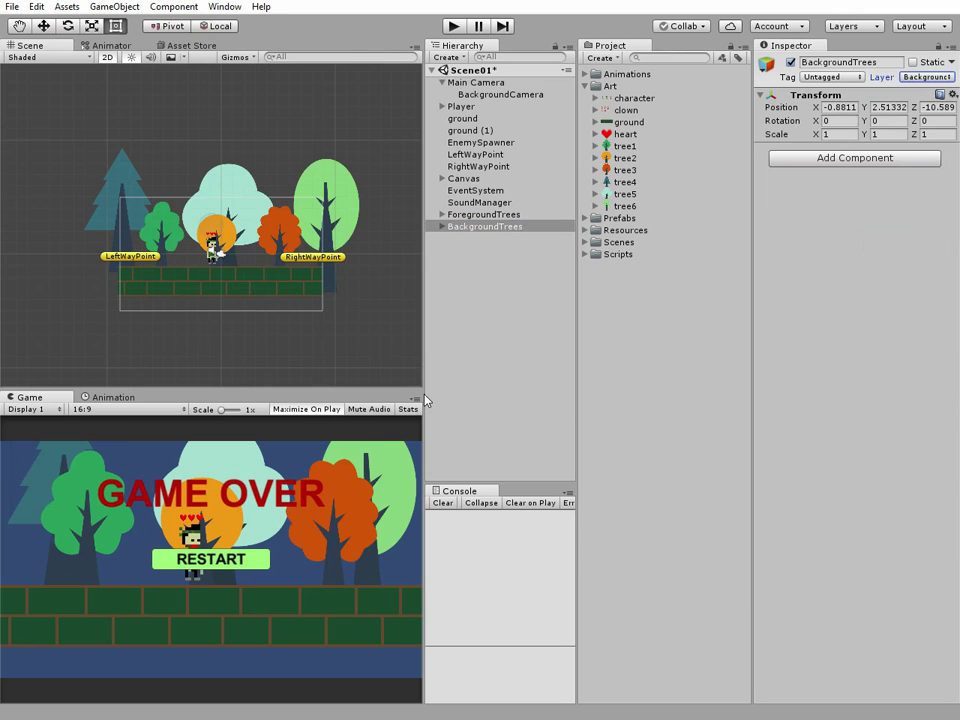
{"action": "left_click", "coordinate": [453, 26]}
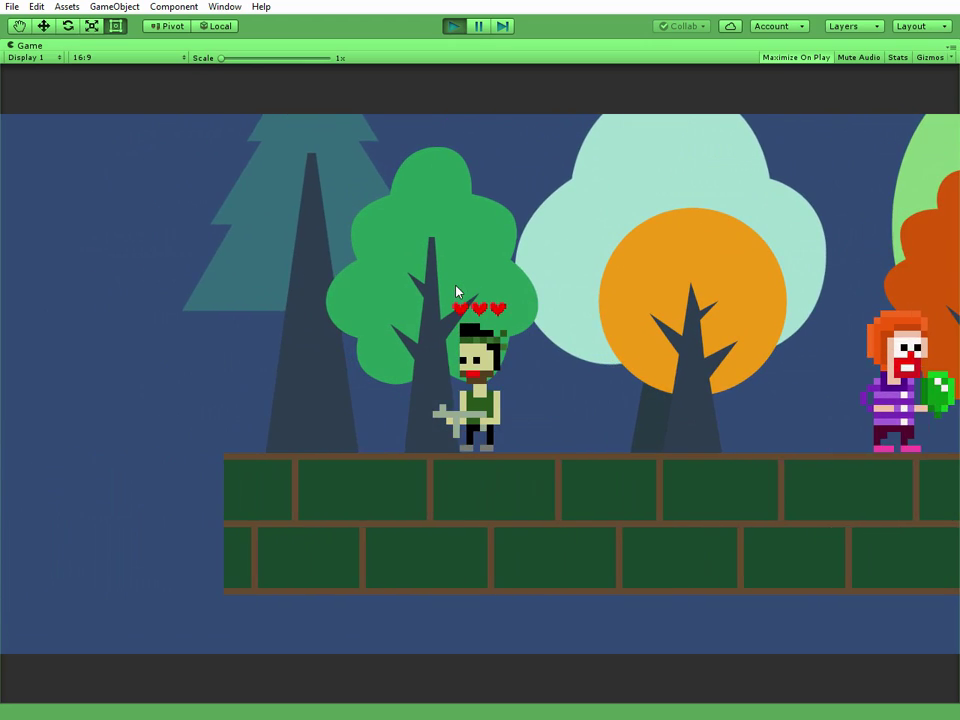
- Walk the player right, left, right and left again while the background trees scroll with parallax
{"action": "key", "text": "Right"}
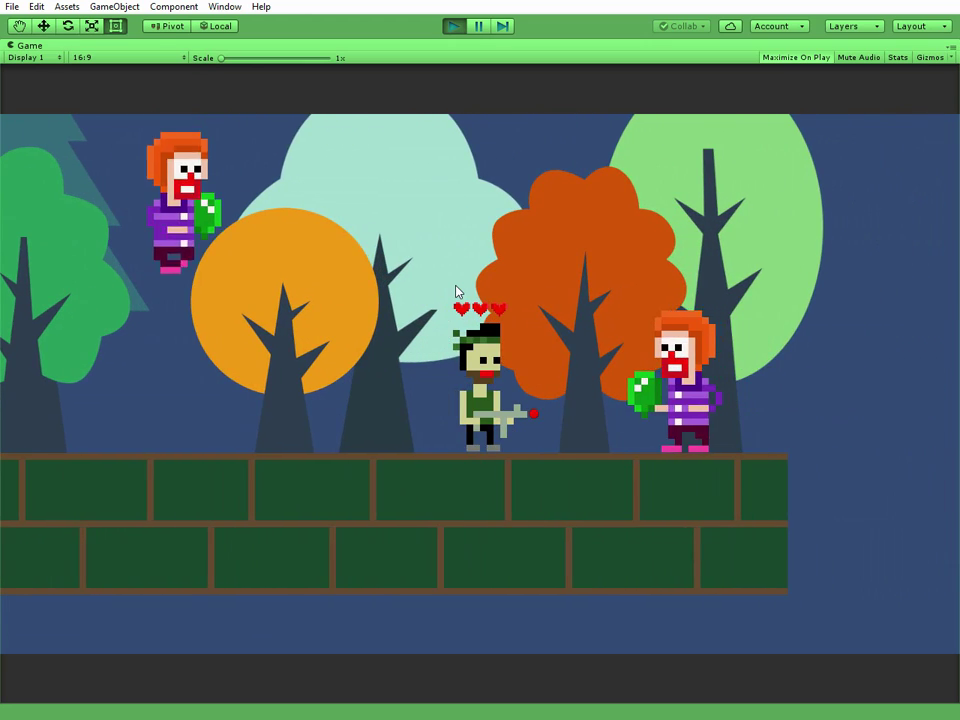
{"action": "key", "text": "Left"}
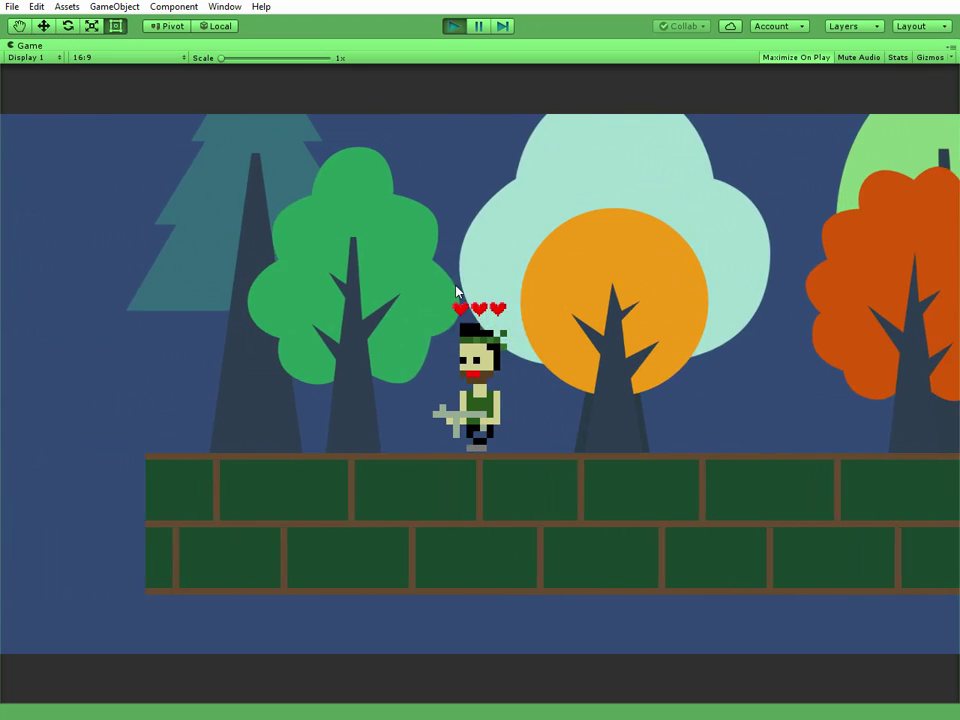
{"action": "key", "text": "Right"}
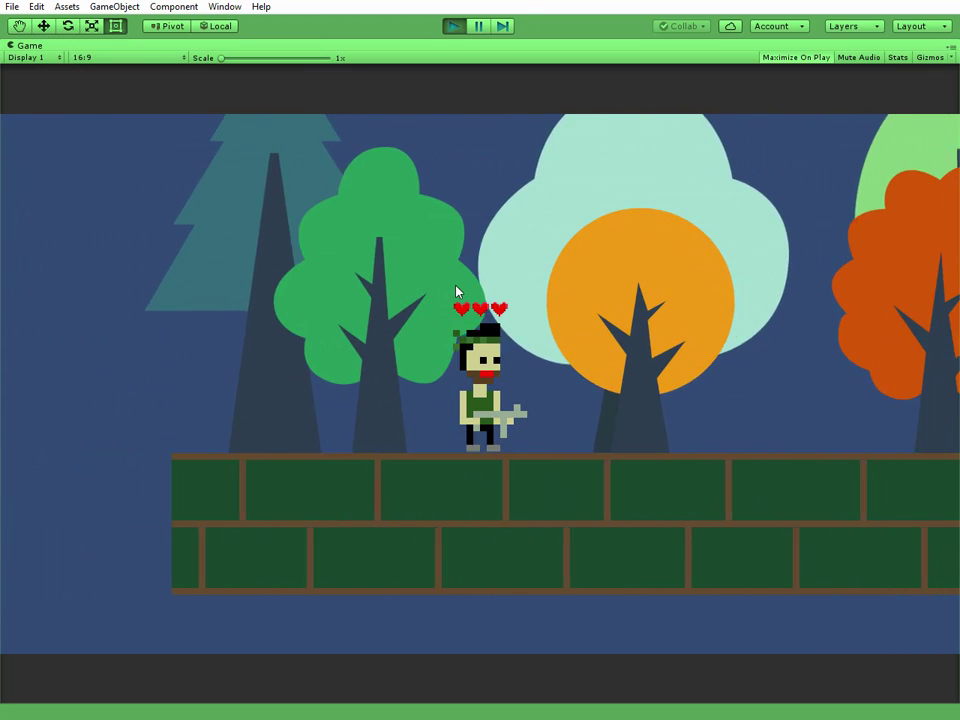
{"action": "key", "text": "Left"}
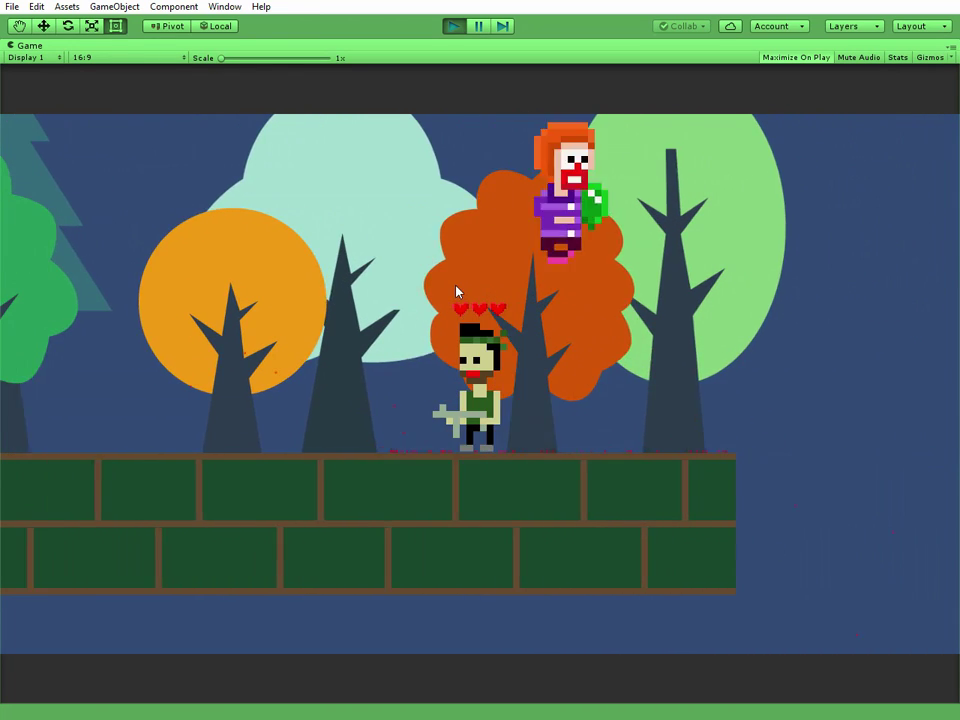